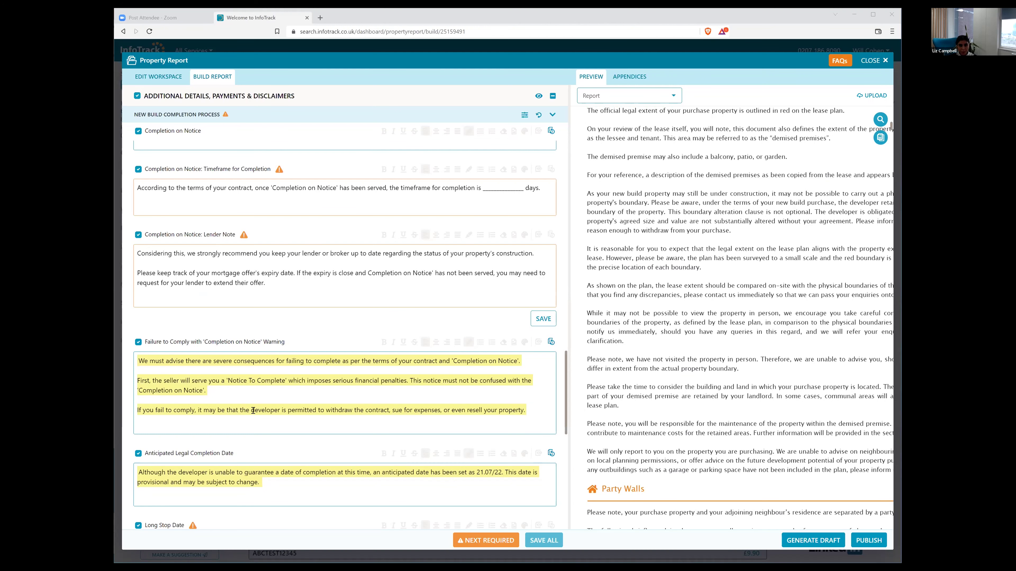
- Review the report's clause sections and read through the preview from the Executive Summary to the Leasehold Information Form
{"action": "scroll", "coordinate": [335, 385], "scroll_direction": "up", "scroll_amount": 4}
{"action": "scroll", "coordinate": [336, 386], "scroll_direction": "up", "scroll_amount": 5}
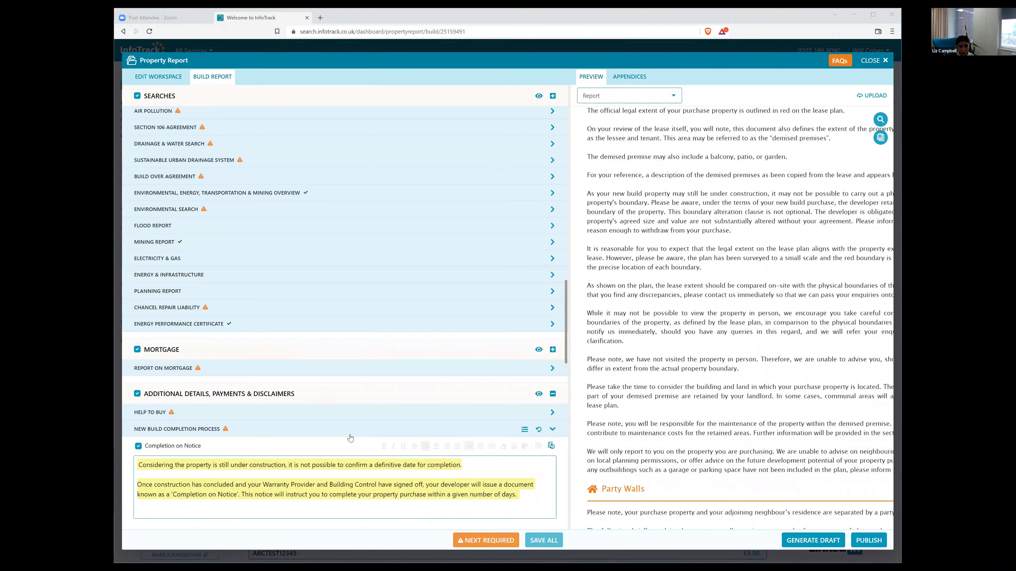
{"action": "scroll", "coordinate": [350, 438], "scroll_direction": "up", "scroll_amount": 10}
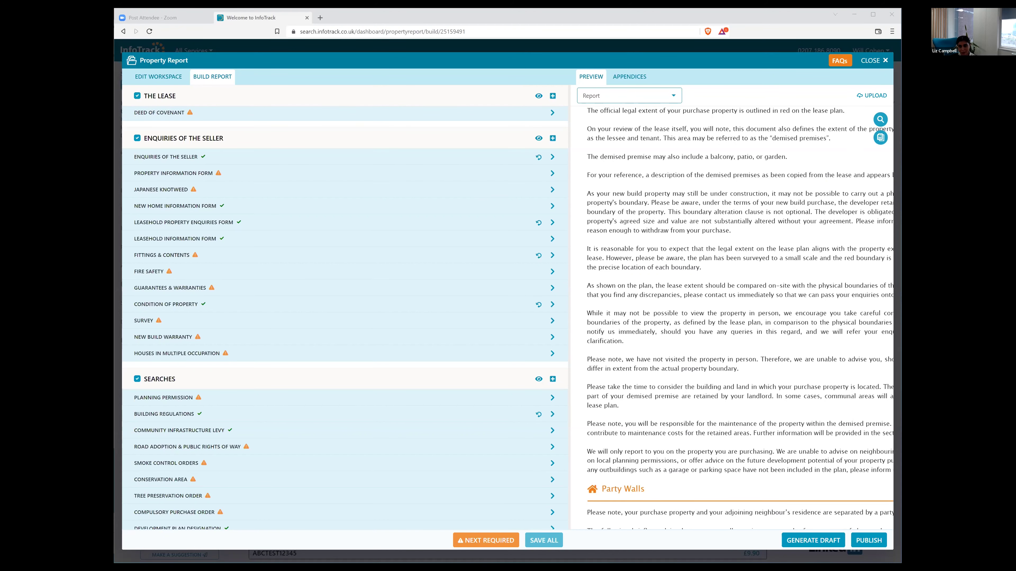
{"action": "scroll", "coordinate": [237, 306], "scroll_direction": "up", "scroll_amount": 4}
{"action": "scroll", "coordinate": [622, 371], "scroll_direction": "up", "scroll_amount": 2}
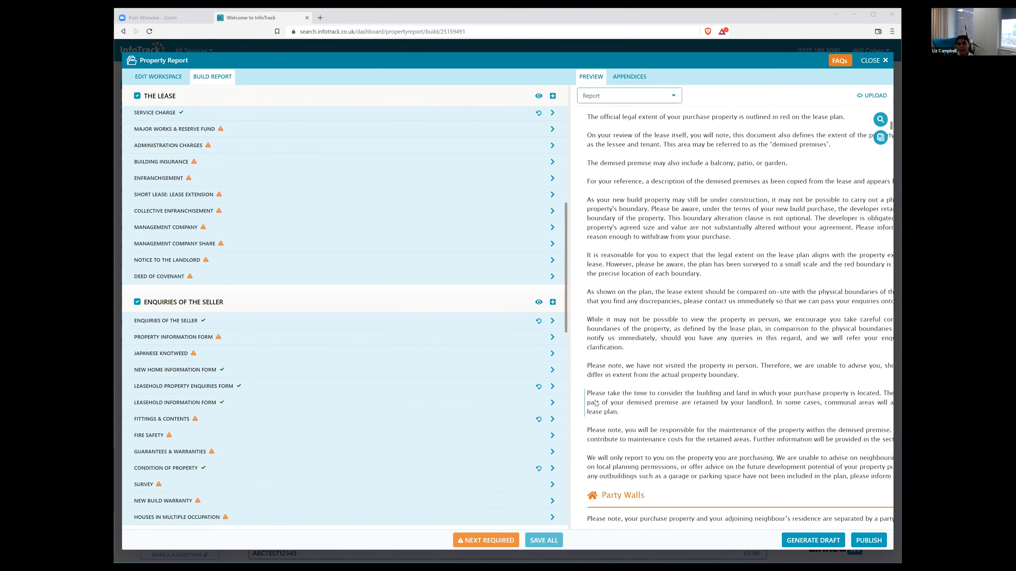
{"action": "scroll", "coordinate": [622, 372], "scroll_direction": "up", "scroll_amount": 15}
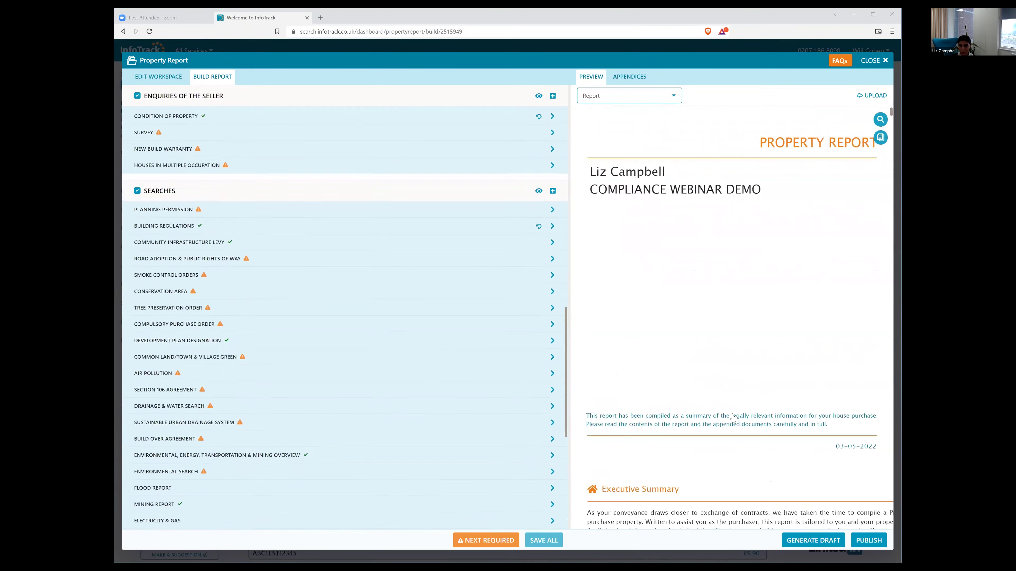
{"action": "scroll", "coordinate": [728, 418], "scroll_direction": "down", "scroll_amount": 20}
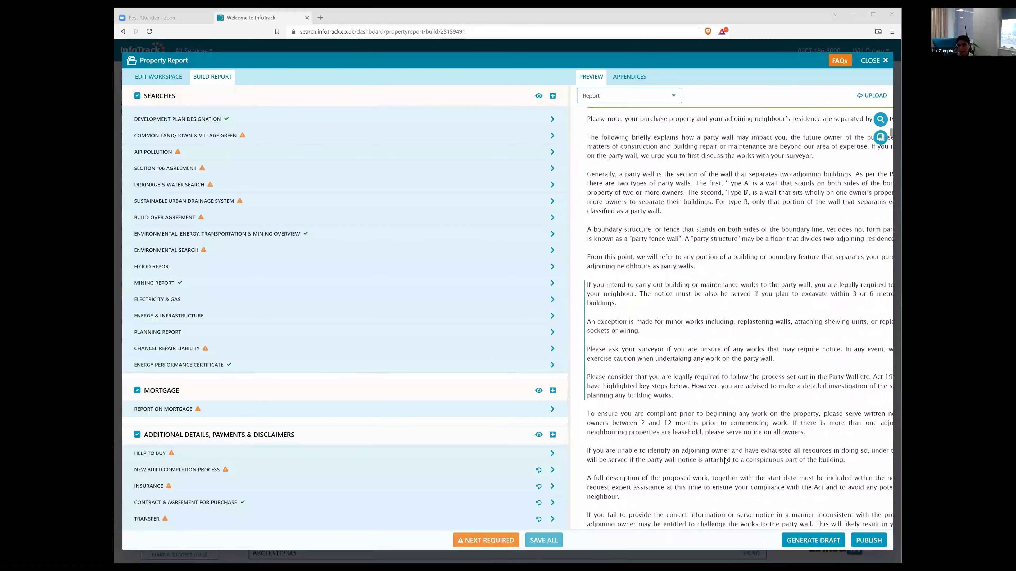
{"action": "scroll", "coordinate": [724, 458], "scroll_direction": "down", "scroll_amount": 20}
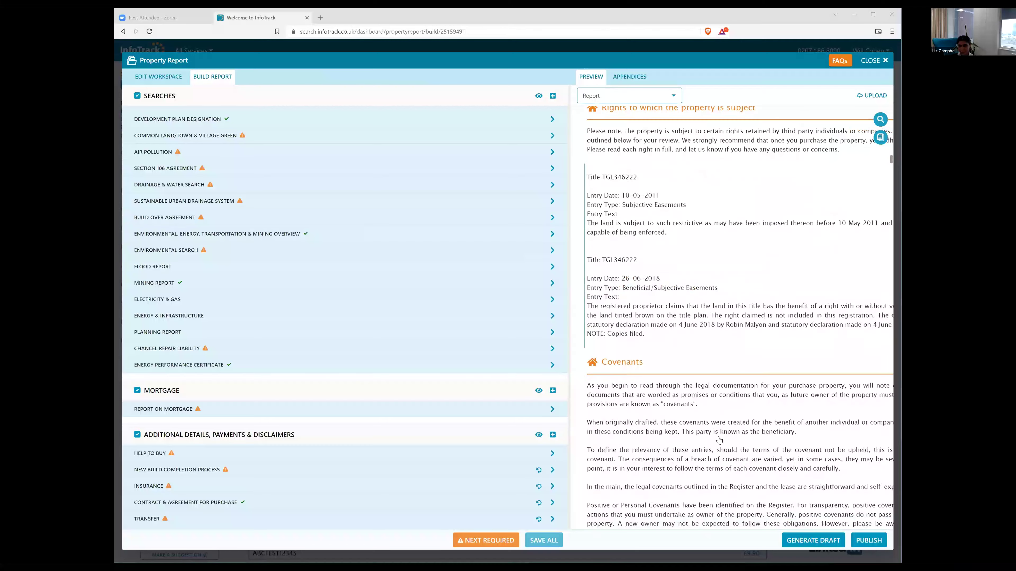
{"action": "scroll", "coordinate": [666, 204], "scroll_direction": "down", "scroll_amount": 20}
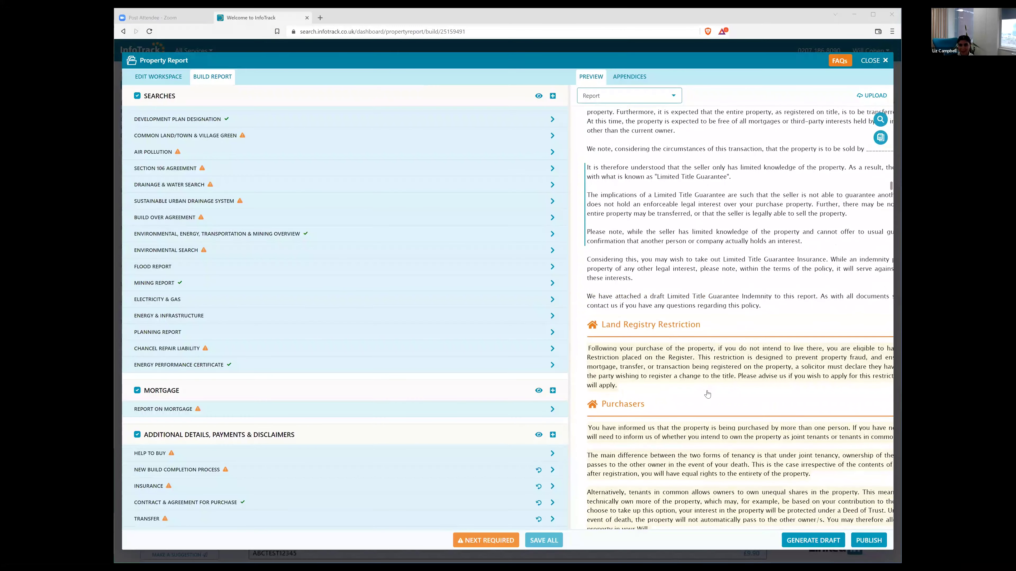
{"action": "scroll", "coordinate": [705, 396], "scroll_direction": "down", "scroll_amount": 20}
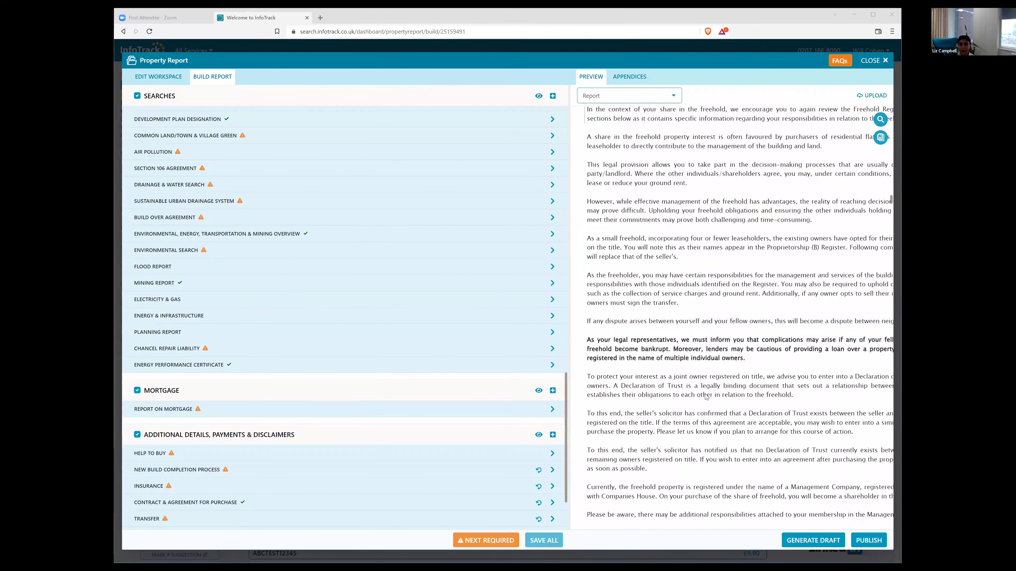
{"action": "scroll", "coordinate": [707, 397], "scroll_direction": "down", "scroll_amount": 6}
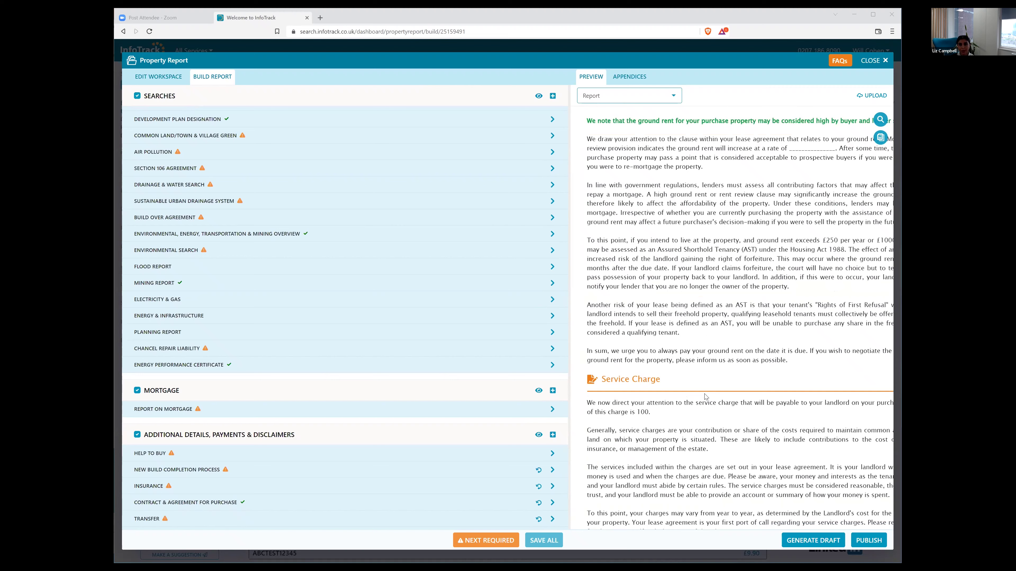
{"action": "scroll", "coordinate": [705, 396], "scroll_direction": "down", "scroll_amount": 5}
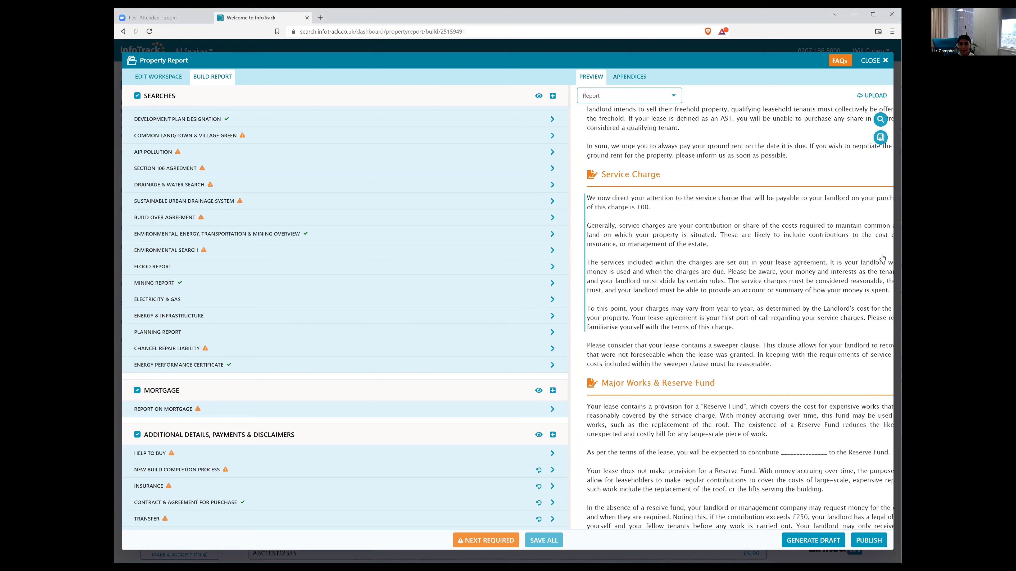
{"action": "scroll", "coordinate": [852, 304], "scroll_direction": "down", "scroll_amount": 9}
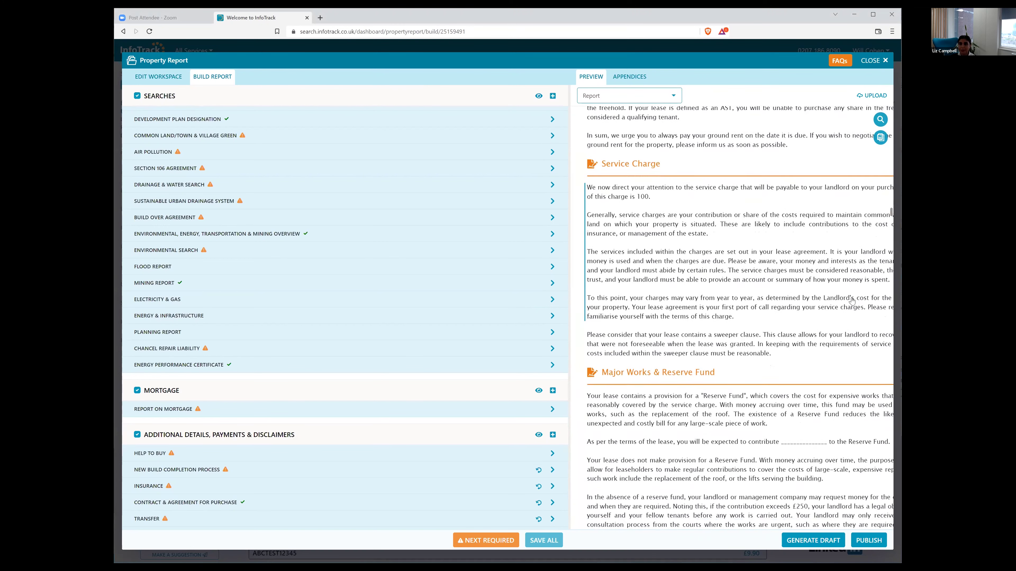
{"action": "scroll", "coordinate": [851, 310], "scroll_direction": "down", "scroll_amount": 12}
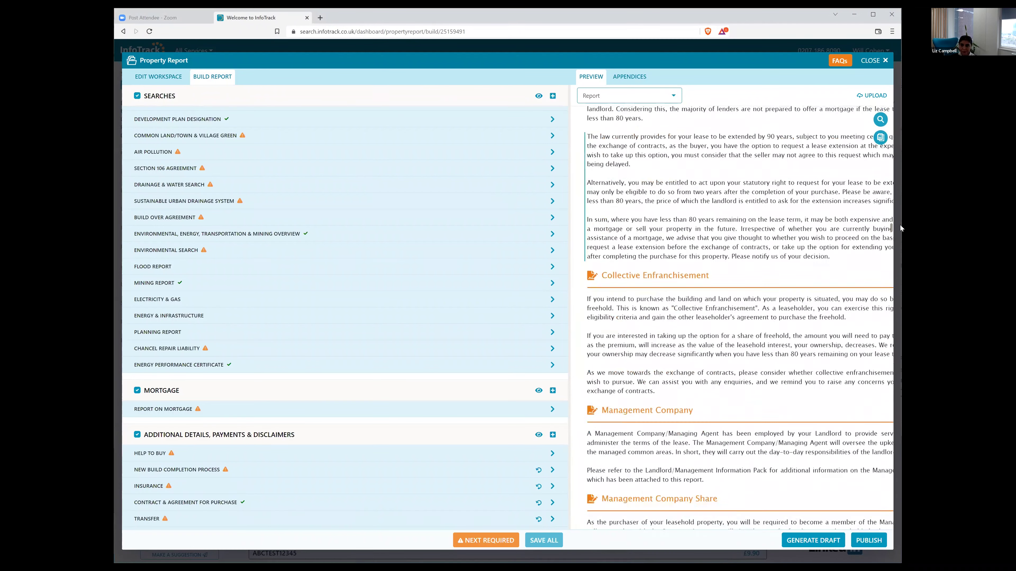
{"action": "scroll", "coordinate": [891, 235], "scroll_direction": "down", "scroll_amount": 20}
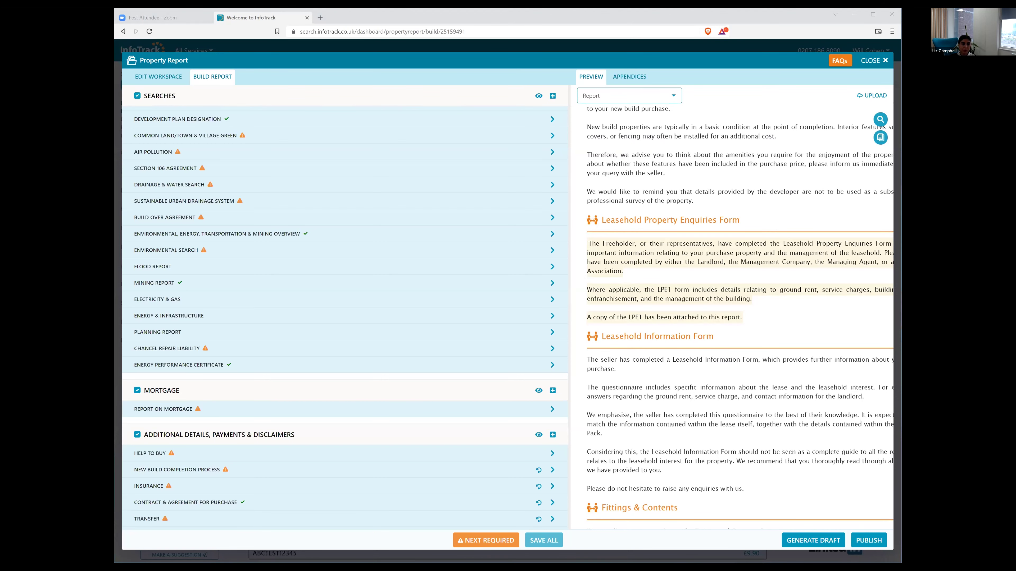
- Exclude the Share of Freehold Overview clause from the Share of Freehold section under The Lease
{"action": "scroll", "coordinate": [272, 315], "scroll_direction": "up", "scroll_amount": 10}
{"action": "scroll", "coordinate": [272, 315], "scroll_direction": "up", "scroll_amount": 6}
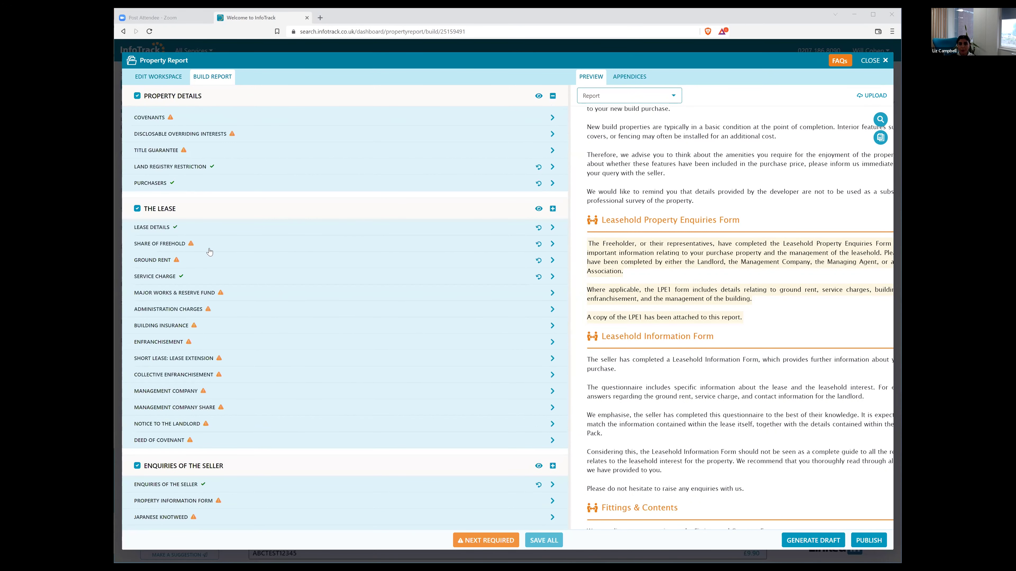
{"action": "left_click", "coordinate": [192, 245]}
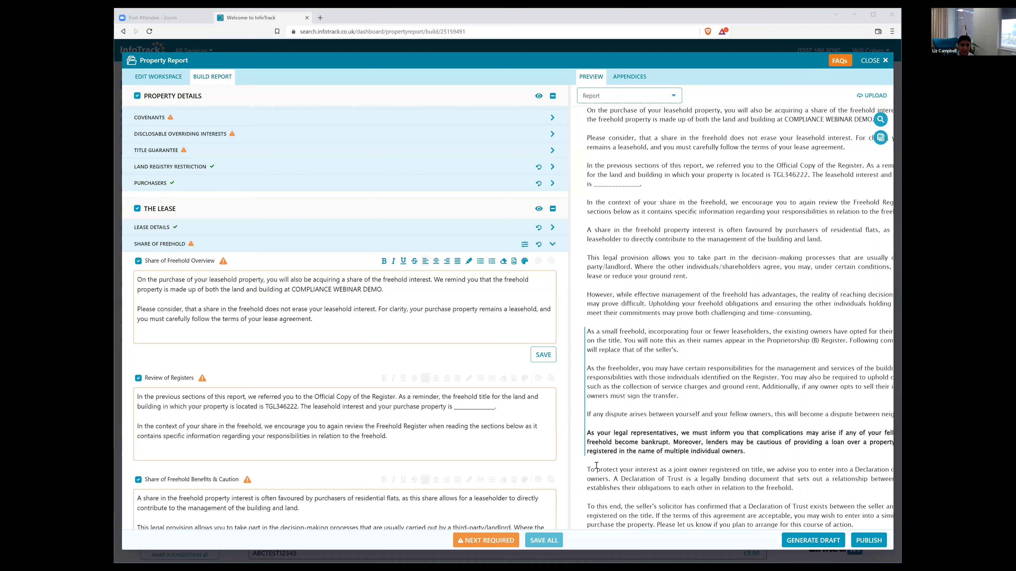
{"action": "left_click", "coordinate": [138, 261]}
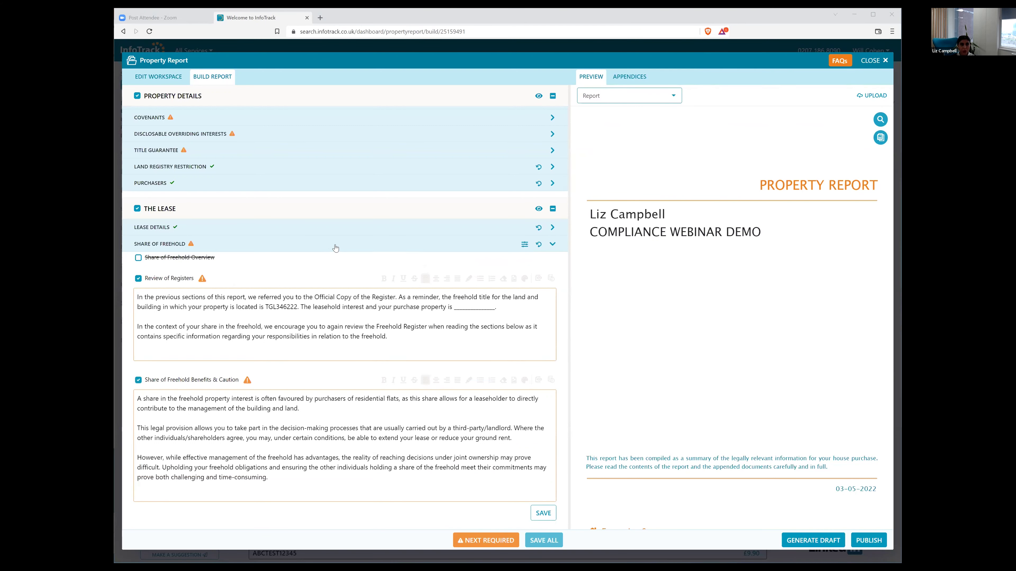
- Examine the Possessory Title clauses in the Class of Title section, then collapse the section
{"action": "scroll", "coordinate": [331, 248], "scroll_direction": "up", "scroll_amount": 2}
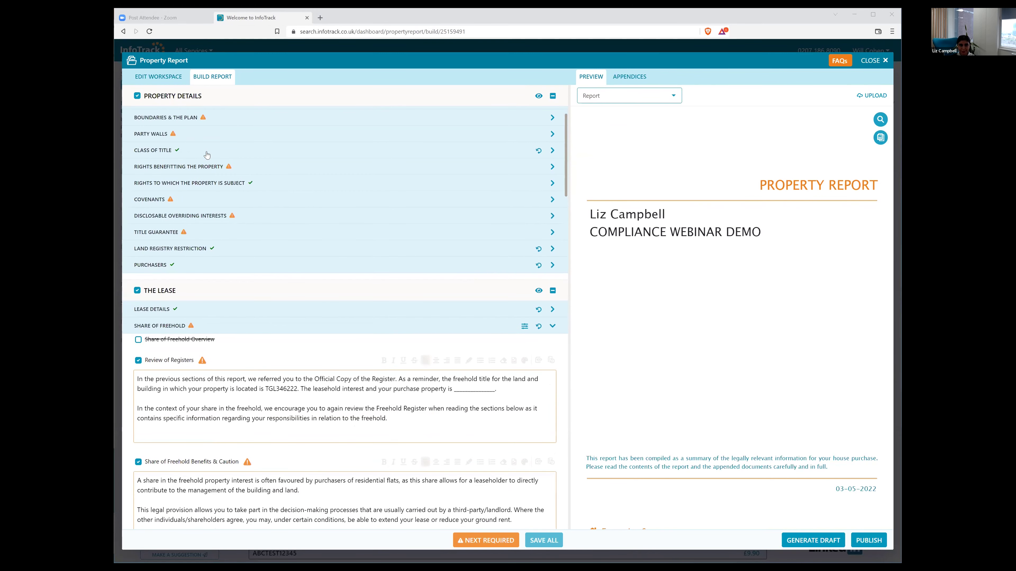
{"action": "left_click", "coordinate": [207, 154]}
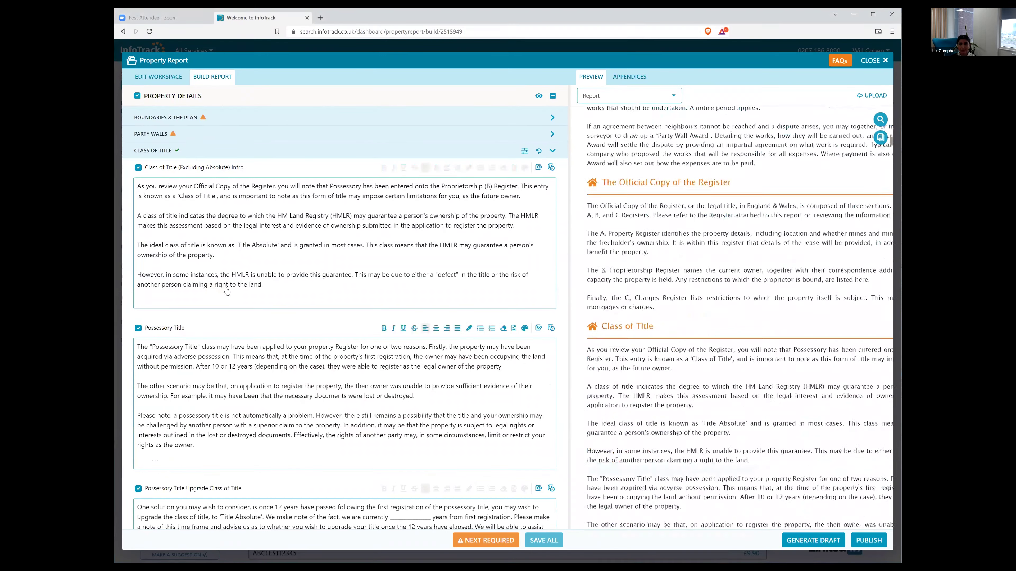
{"action": "left_click", "coordinate": [152, 150]}
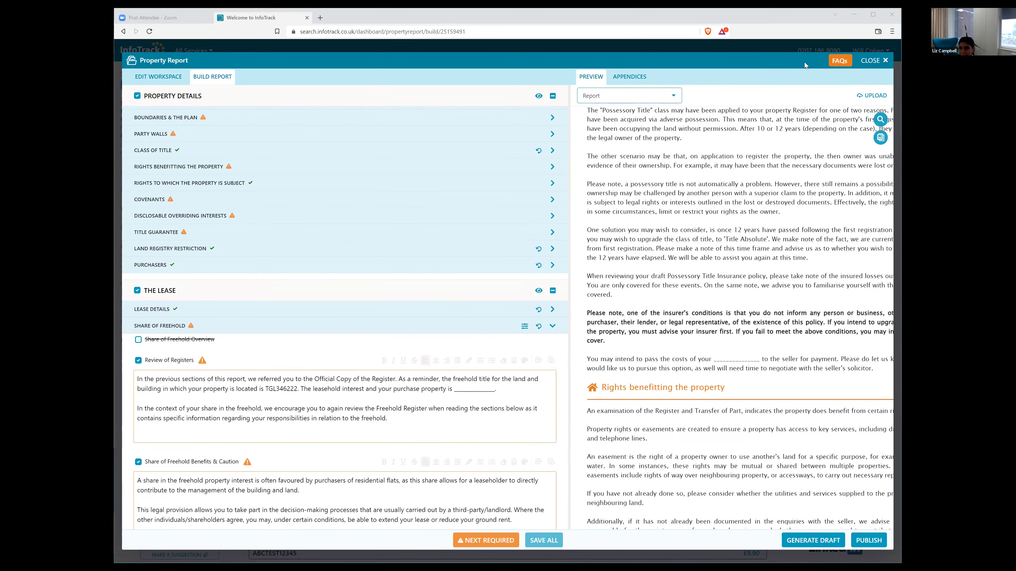
- Close the current property report and start a new one from the dashboard
{"action": "left_click", "coordinate": [873, 60]}
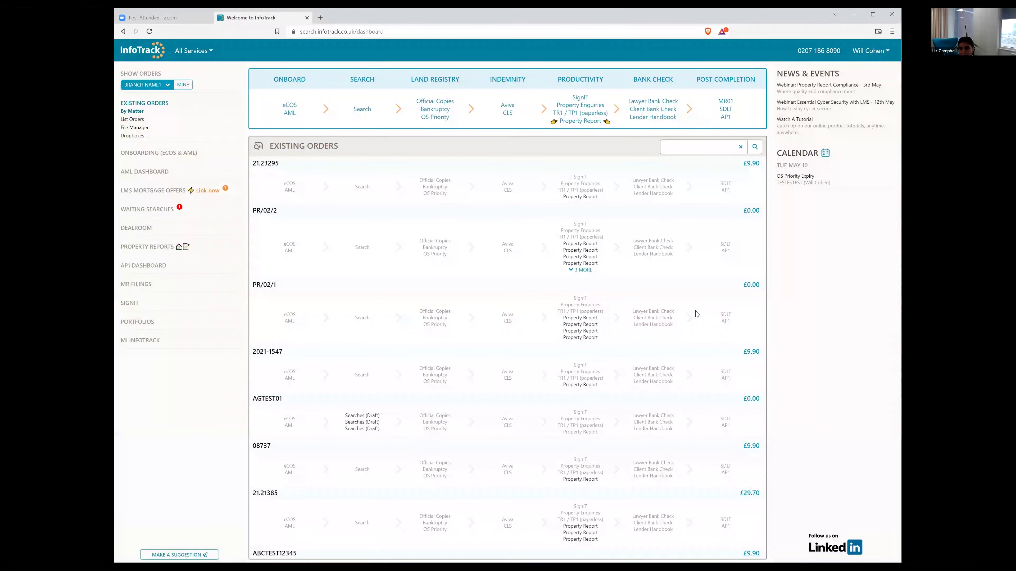
{"action": "left_click", "coordinate": [580, 121]}
{"action": "type", "text": "21."}
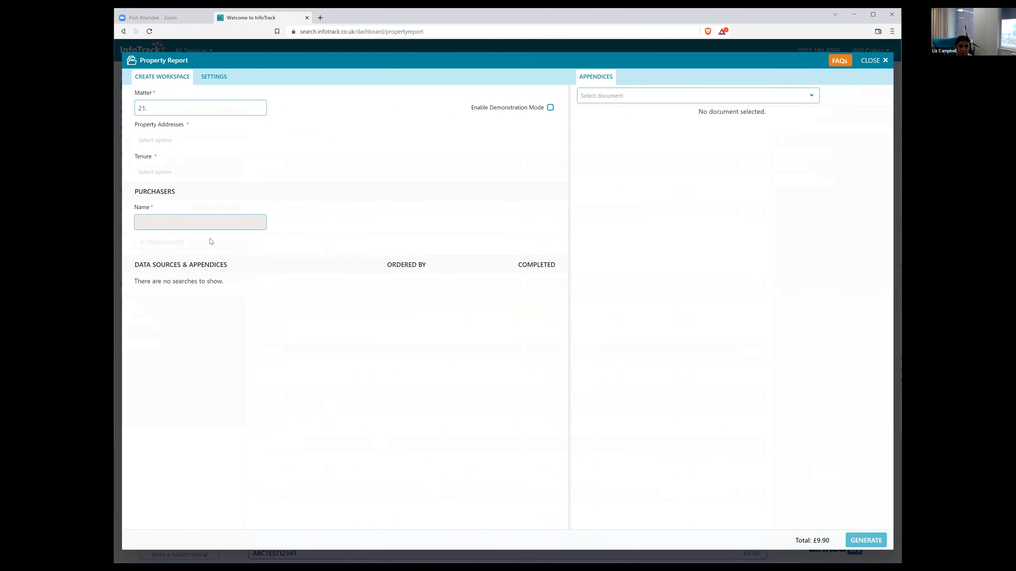
{"action": "type", "text": "21109"}
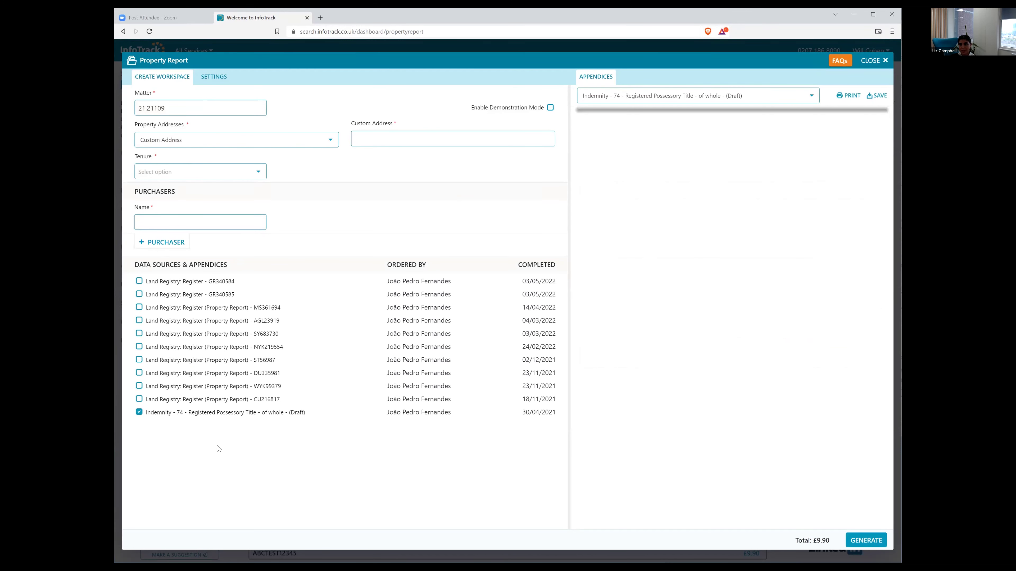
{"action": "left_click", "coordinate": [370, 140]}
{"action": "type", "text": "21."}
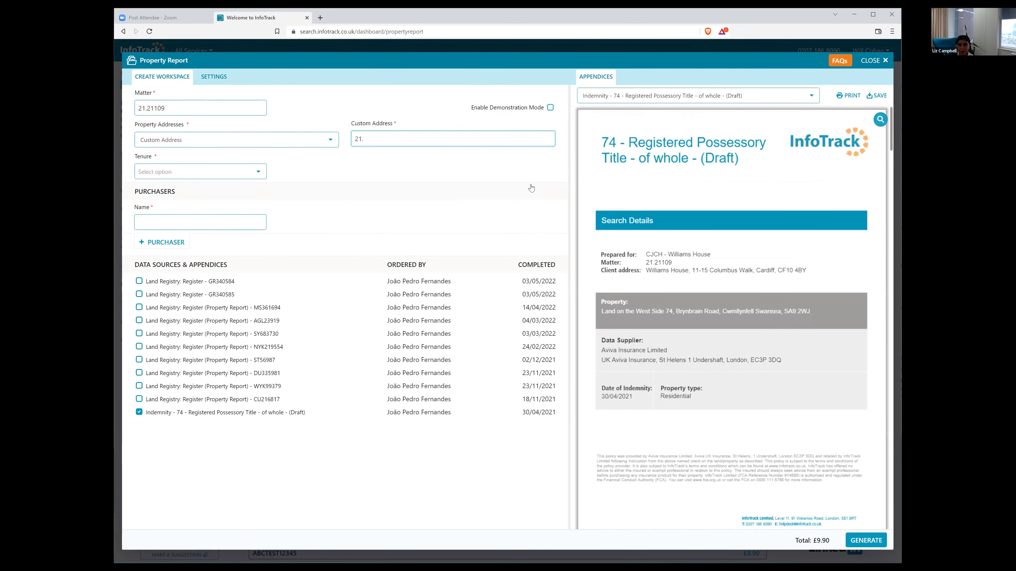
- Enable demonstration mode for the new workspace, choose Freehold as the tenure and generate the report
{"action": "left_click", "coordinate": [550, 107]}
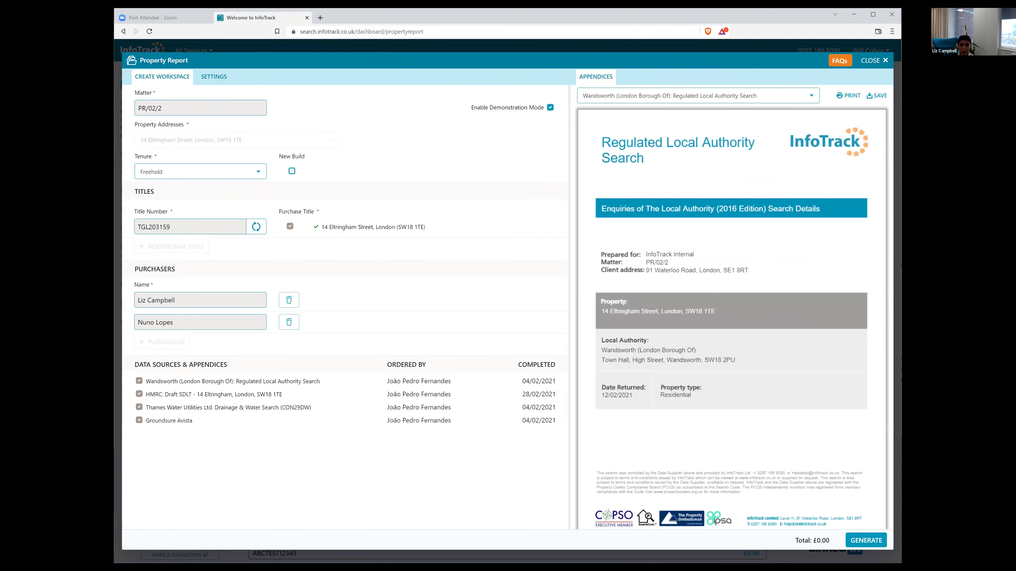
{"action": "left_click", "coordinate": [184, 172]}
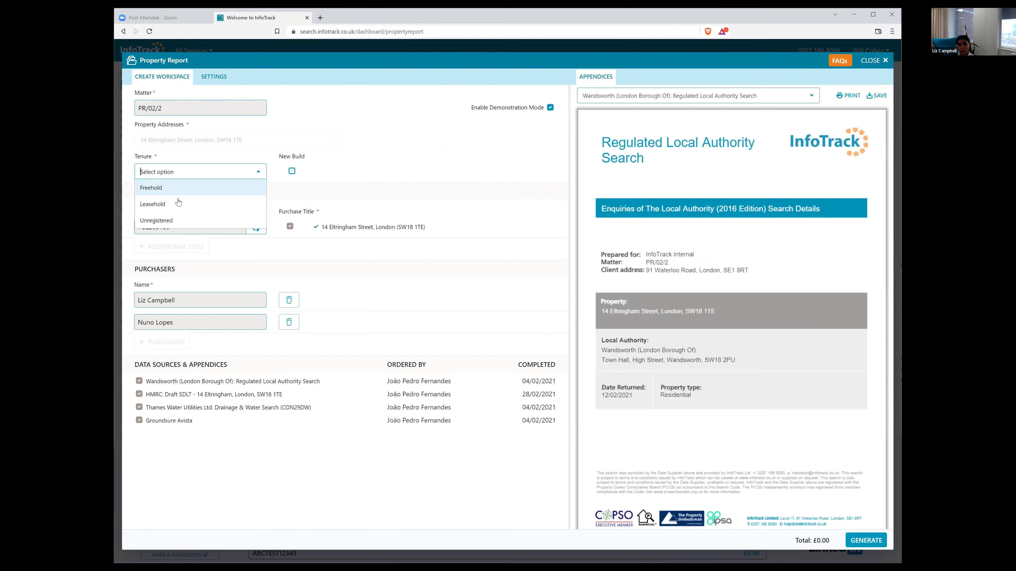
{"action": "left_click", "coordinate": [178, 191]}
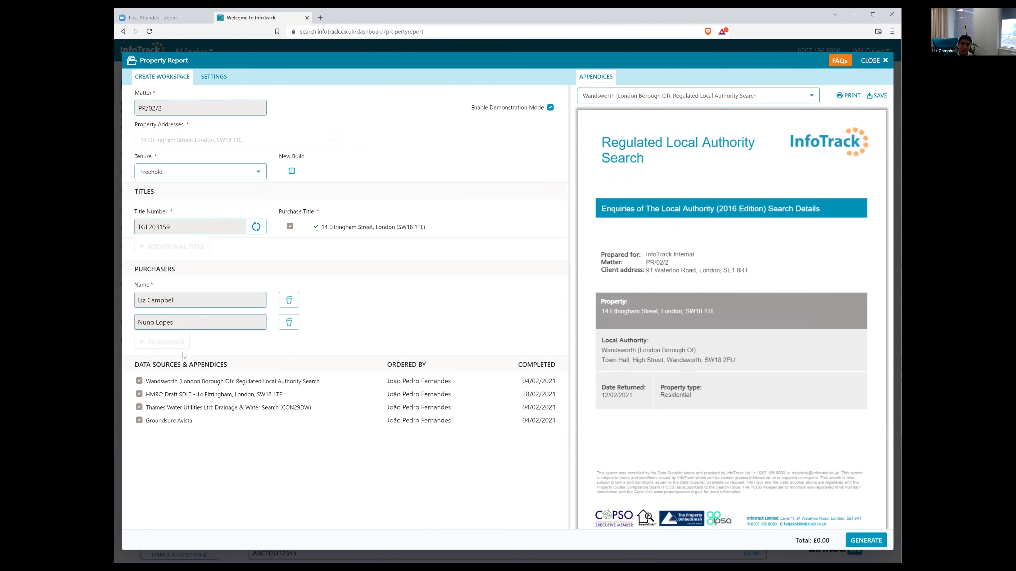
{"action": "left_click", "coordinate": [856, 545]}
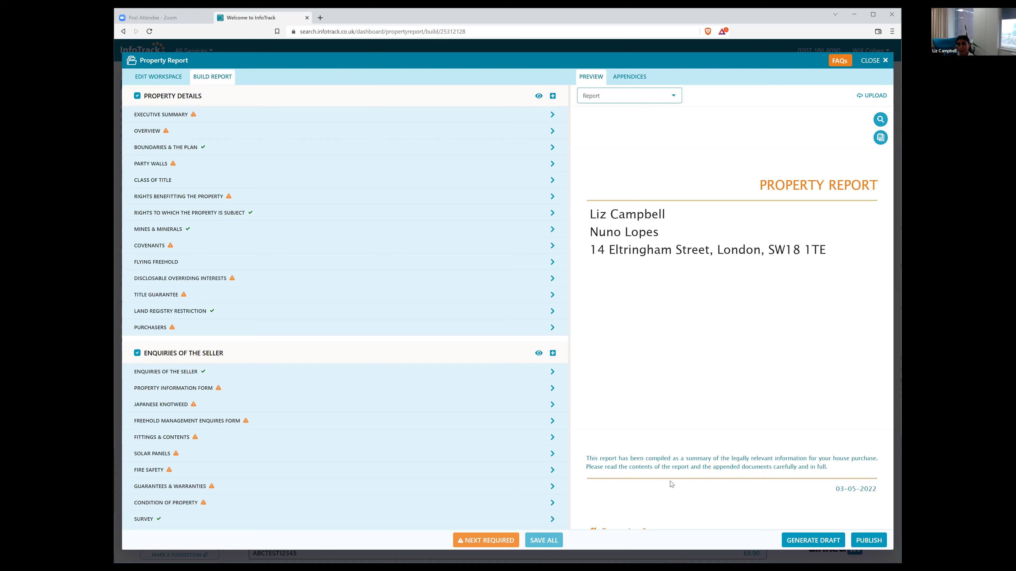
- Check the TA6 boundaries clause under Boundaries & The Plan, collapse it and look over the seller enquiry and search sections
{"action": "left_click", "coordinate": [279, 154]}
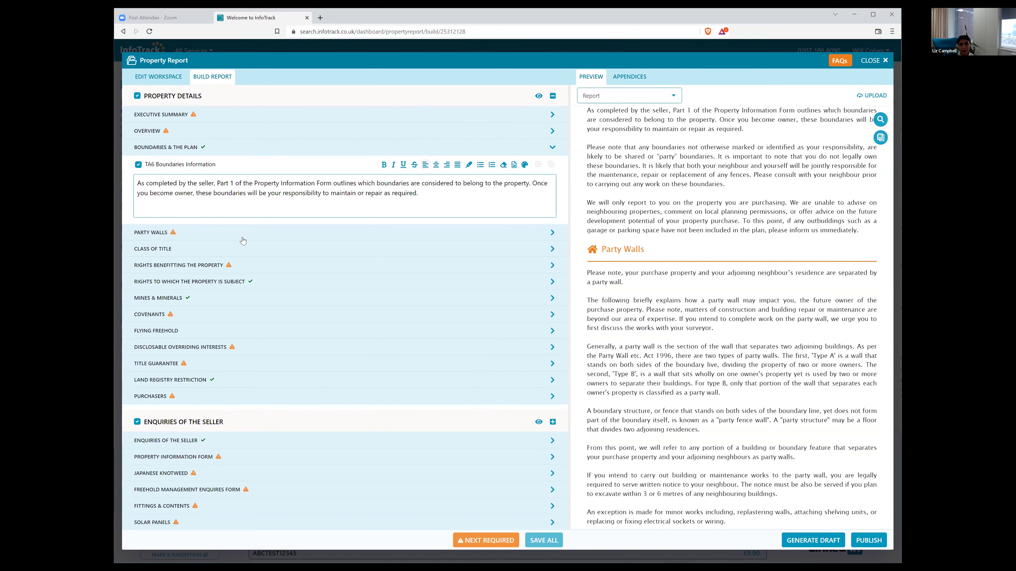
{"action": "left_click", "coordinate": [217, 152]}
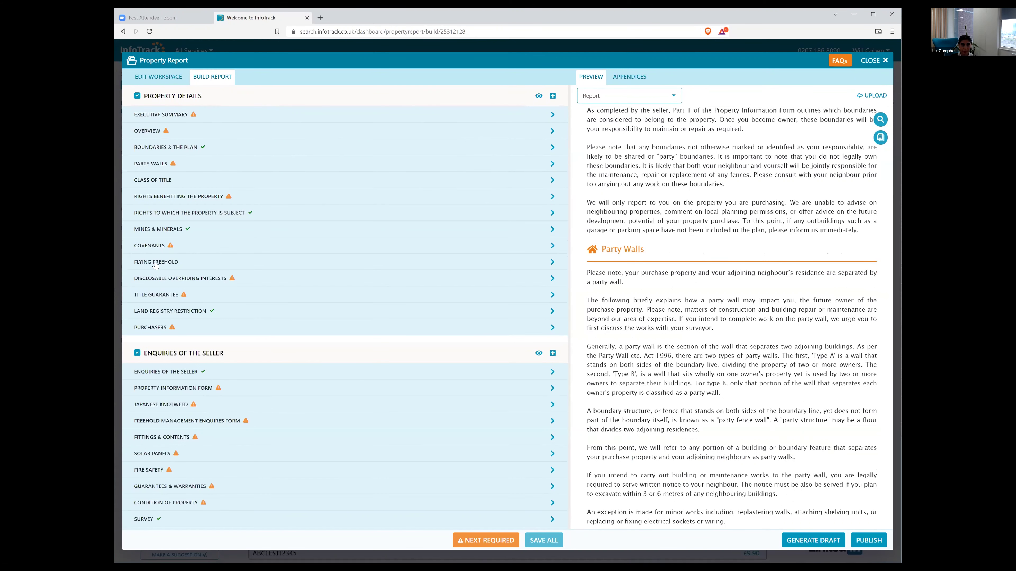
{"action": "scroll", "coordinate": [275, 373], "scroll_direction": "down", "scroll_amount": 7}
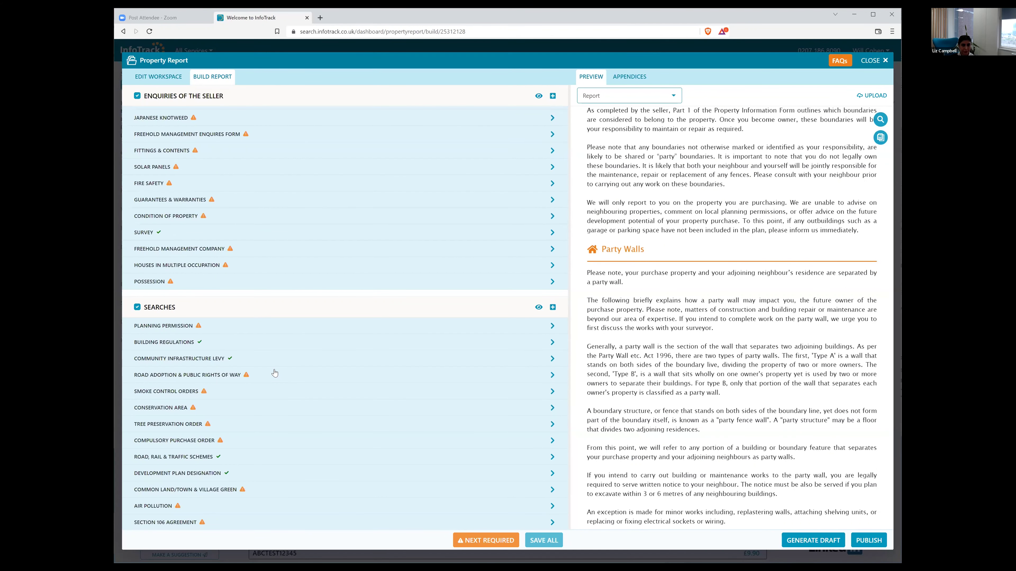
{"action": "scroll", "coordinate": [274, 373], "scroll_direction": "up", "scroll_amount": 4}
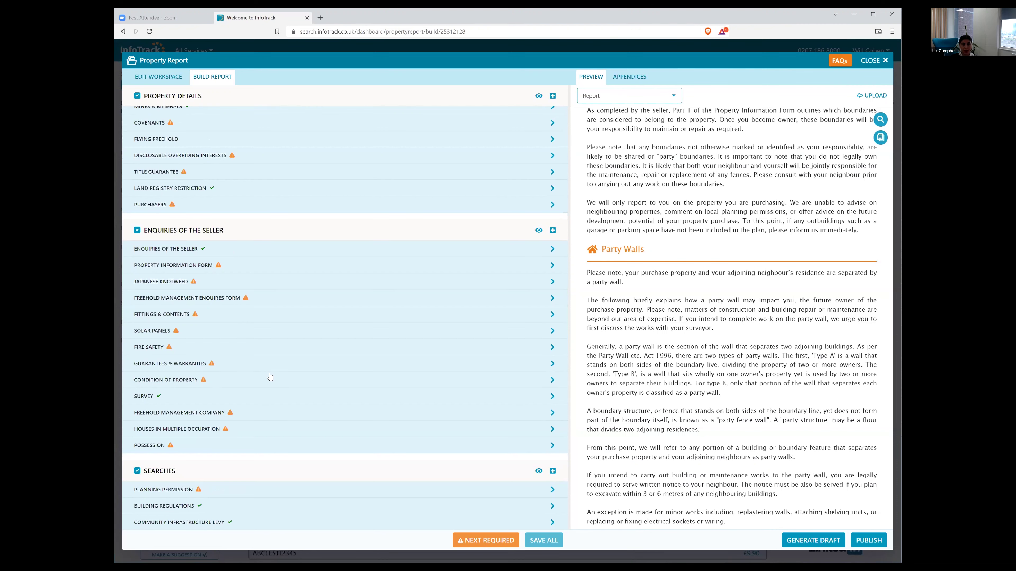
- Open the Environmental Search section, check its flood risk clause and view the source document behind the contaminated land liability clause
{"action": "scroll", "coordinate": [270, 376], "scroll_direction": "down", "scroll_amount": 7}
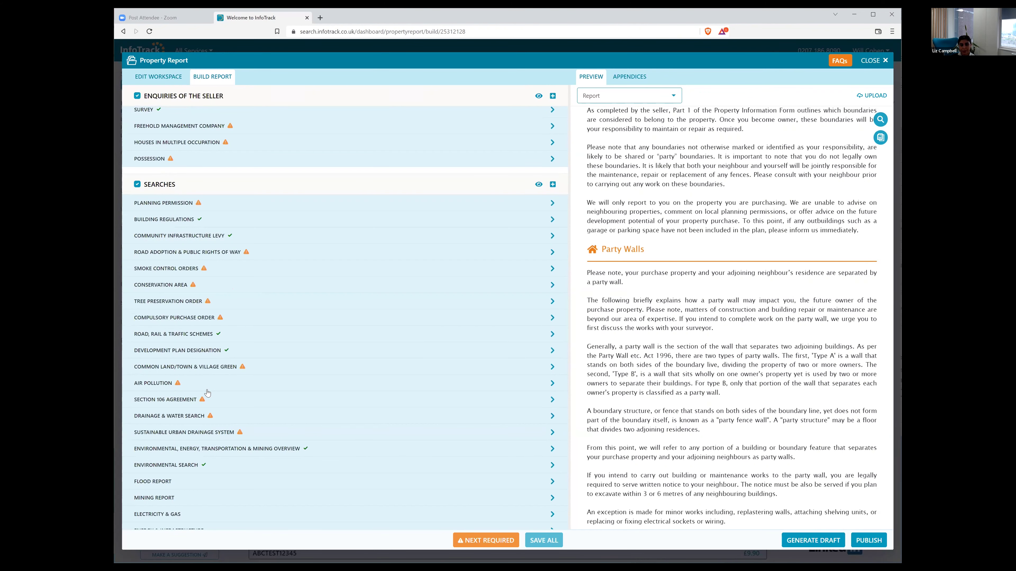
{"action": "left_click", "coordinate": [182, 466]}
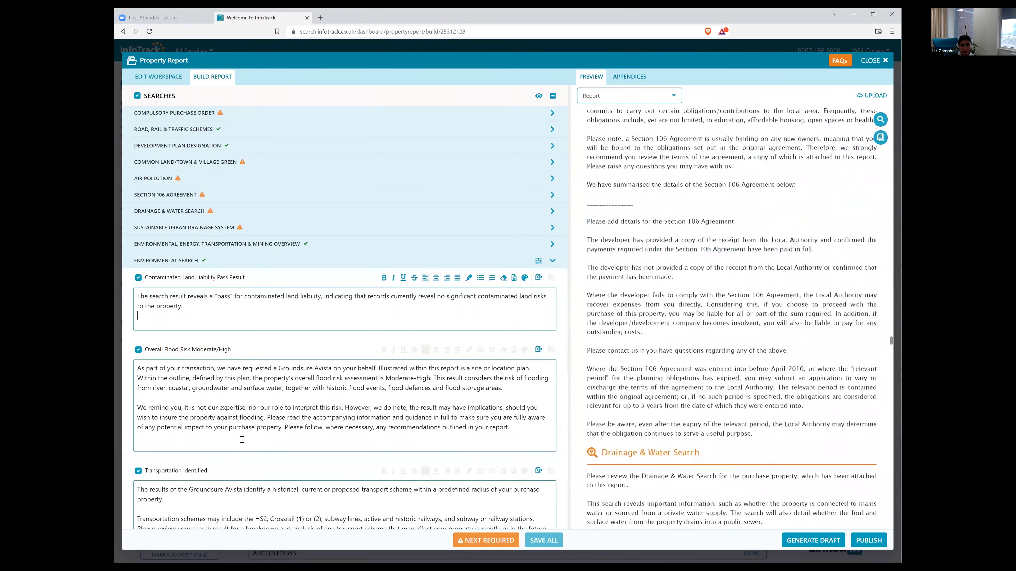
{"action": "left_click", "coordinate": [237, 431]}
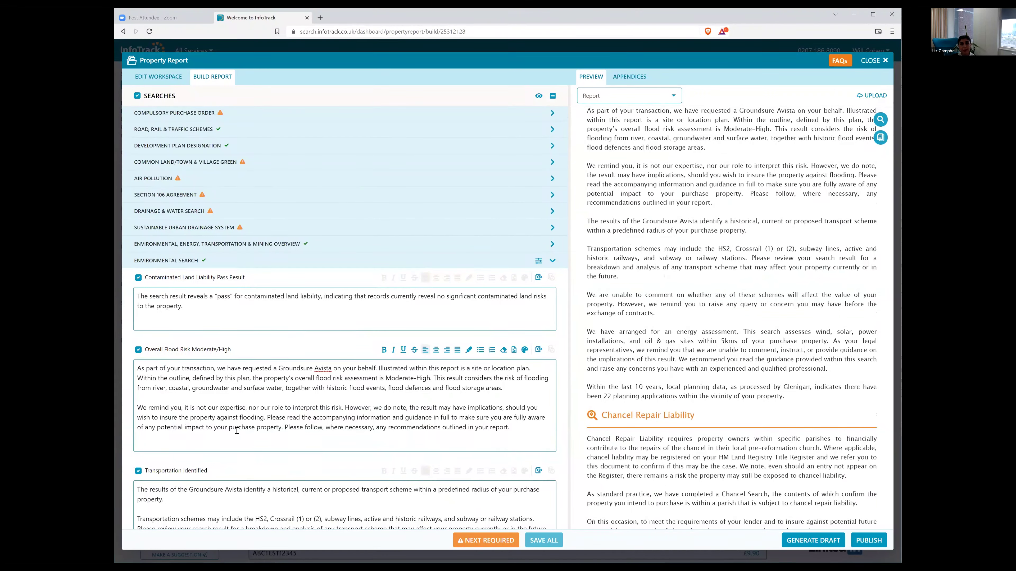
{"action": "triple_click", "coordinate": [201, 307]}
{"action": "left_click", "coordinate": [556, 346]}
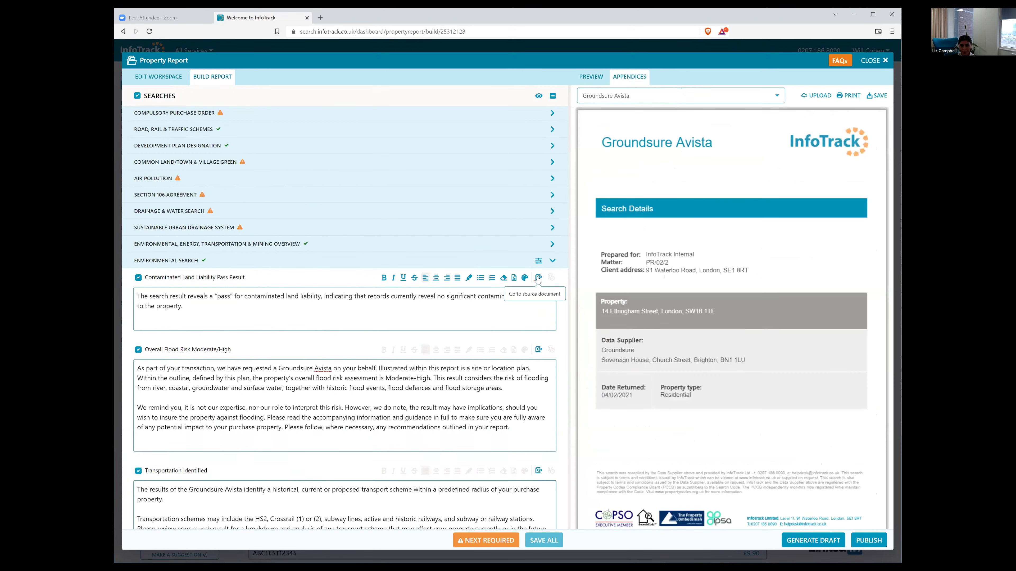
- View the source document behind the Overall Flood Risk Moderate/High clause and collapse the Environmental Search section
{"action": "left_click", "coordinate": [538, 351]}
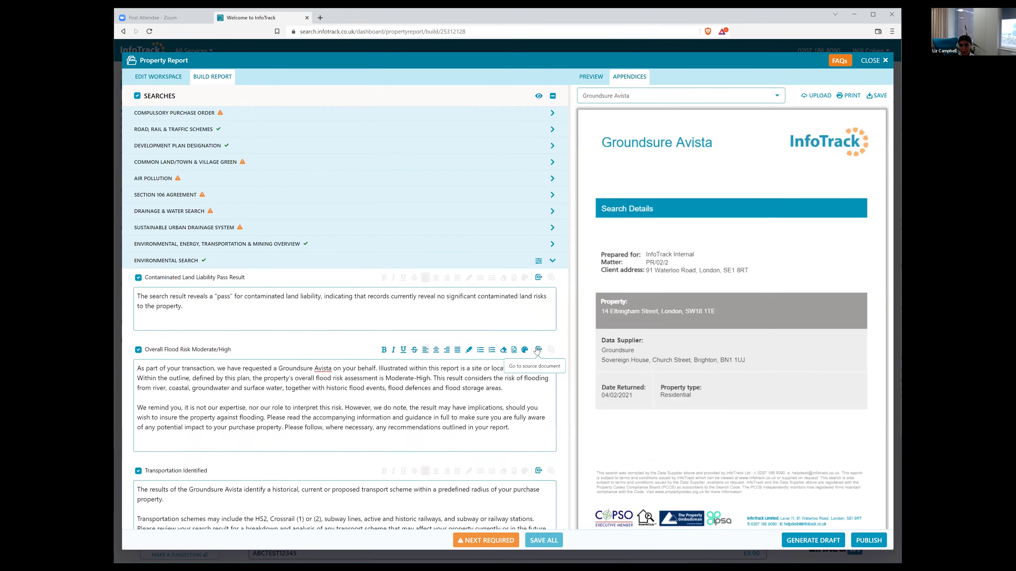
{"action": "left_click", "coordinate": [538, 276]}
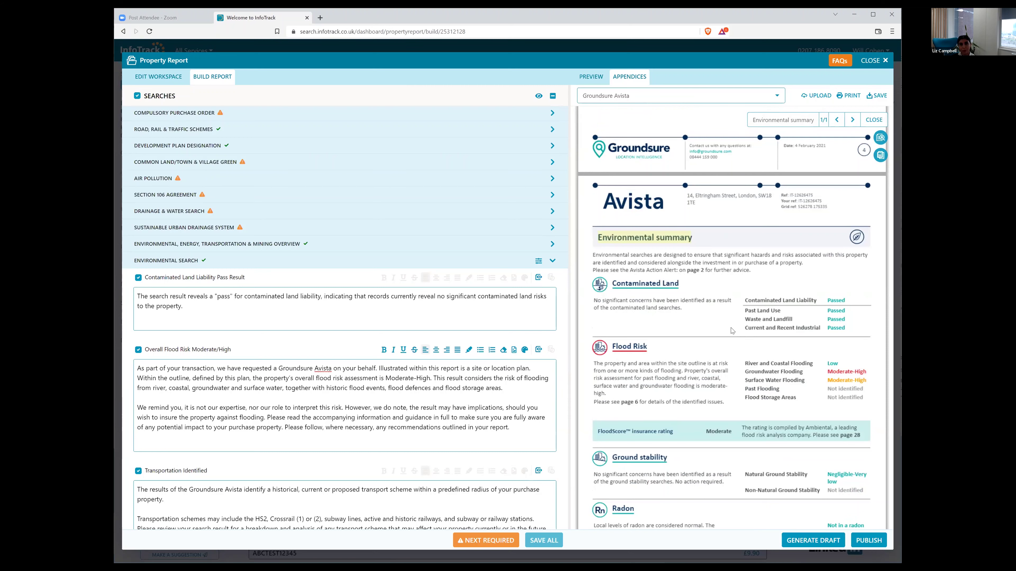
{"action": "left_click", "coordinate": [398, 258]}
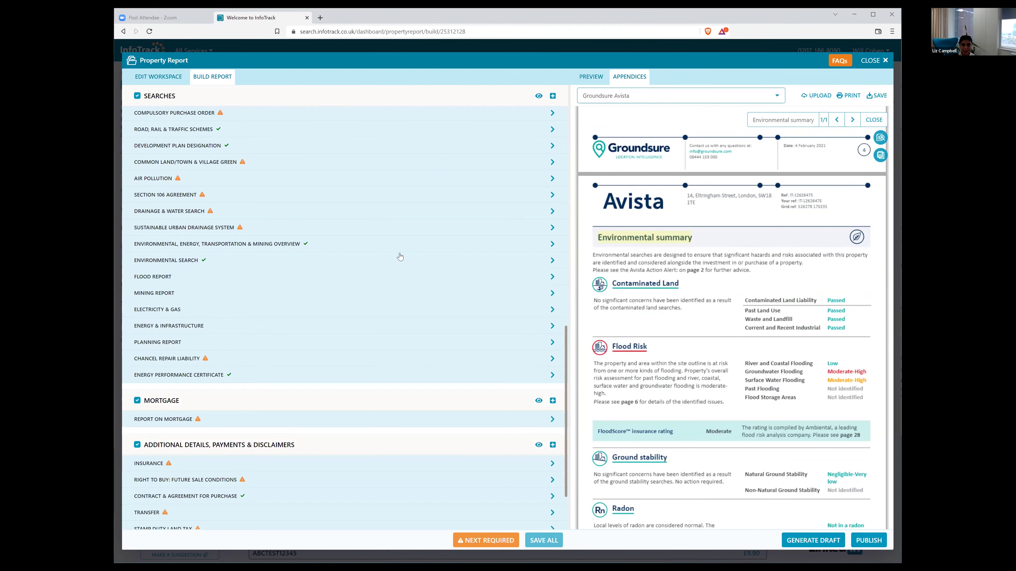
- Look over the report's section list, check the property description and proprietor clauses in the Overview section, and collapse it
{"action": "scroll", "coordinate": [542, 385], "scroll_direction": "down", "scroll_amount": 1}
{"action": "scroll", "coordinate": [542, 385], "scroll_direction": "down", "scroll_amount": 1}
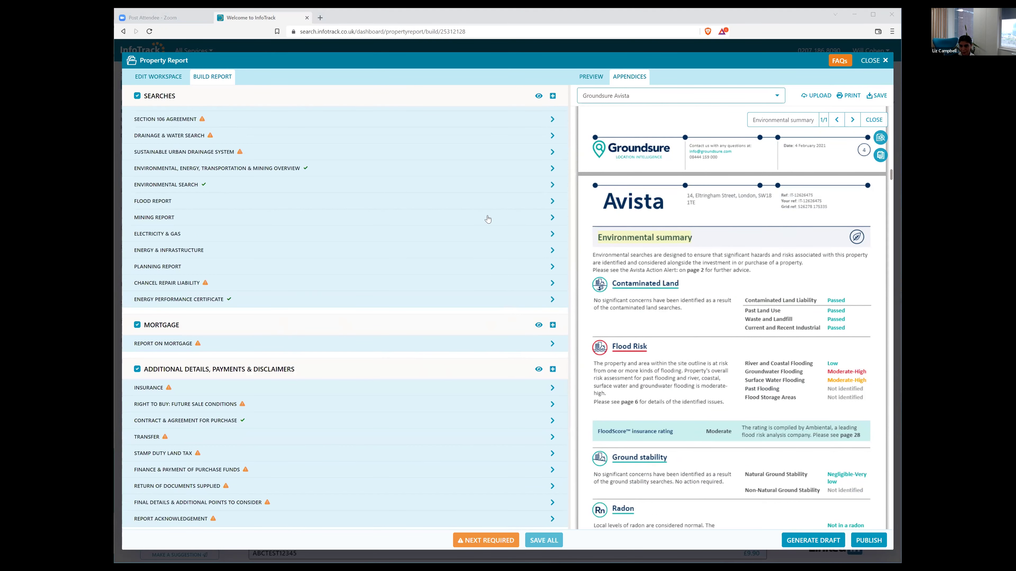
{"action": "scroll", "coordinate": [248, 182], "scroll_direction": "up", "scroll_amount": 10}
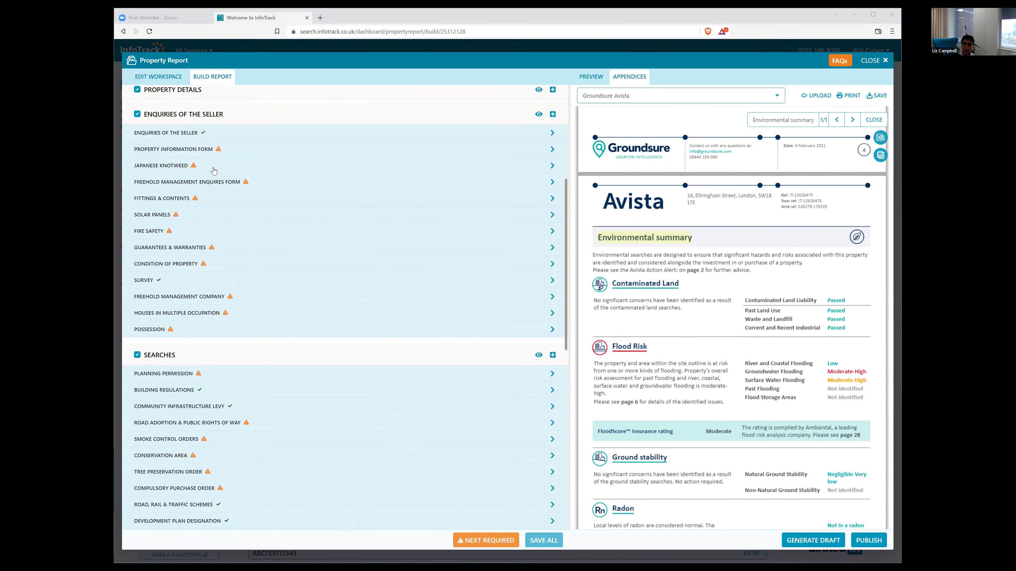
{"action": "scroll", "coordinate": [214, 171], "scroll_direction": "up", "scroll_amount": 2}
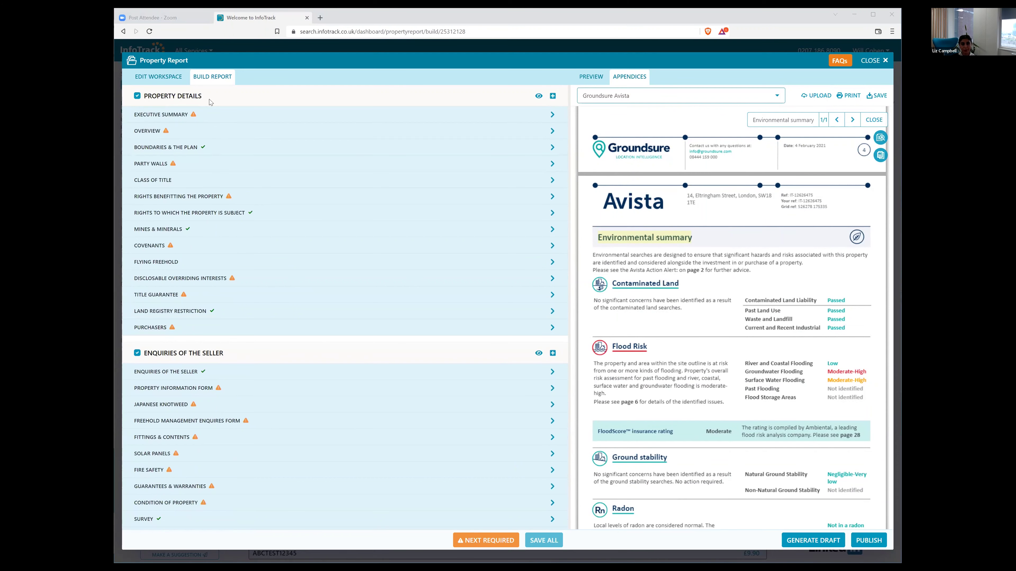
{"action": "scroll", "coordinate": [297, 362], "scroll_direction": "down", "scroll_amount": 5}
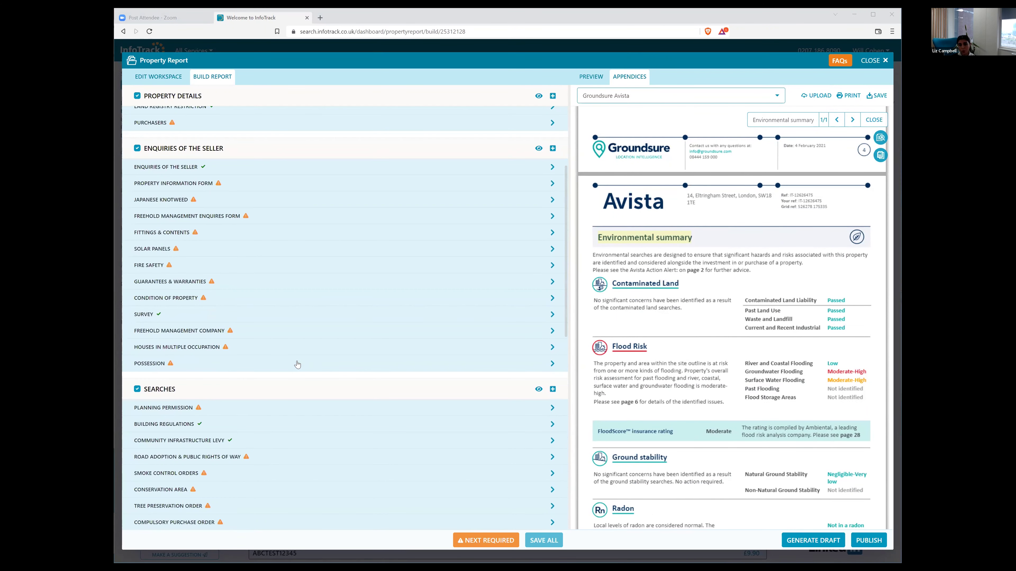
{"action": "scroll", "coordinate": [297, 364], "scroll_direction": "up", "scroll_amount": 5}
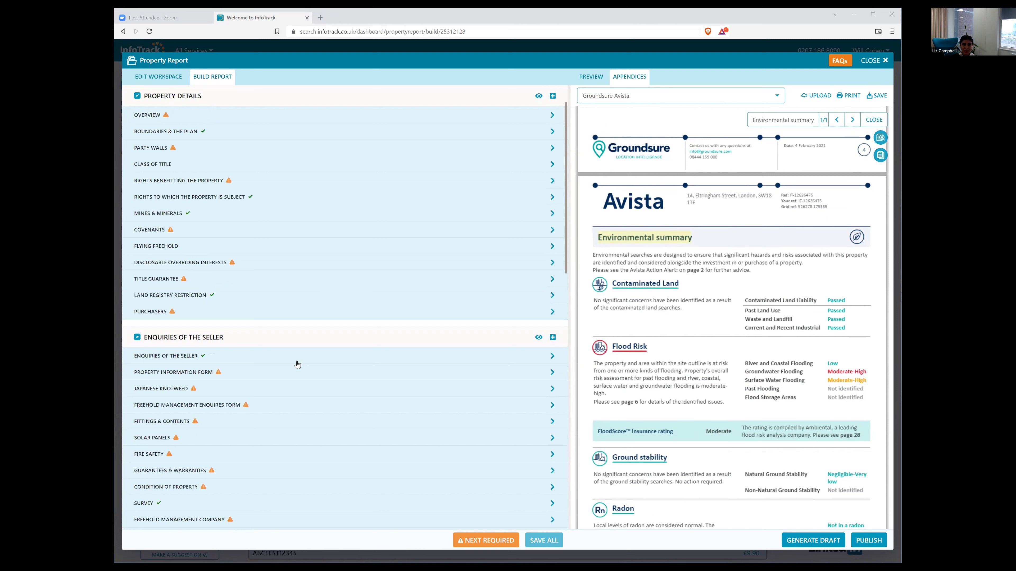
{"action": "left_click", "coordinate": [268, 132]}
{"action": "left_click", "coordinate": [208, 174]}
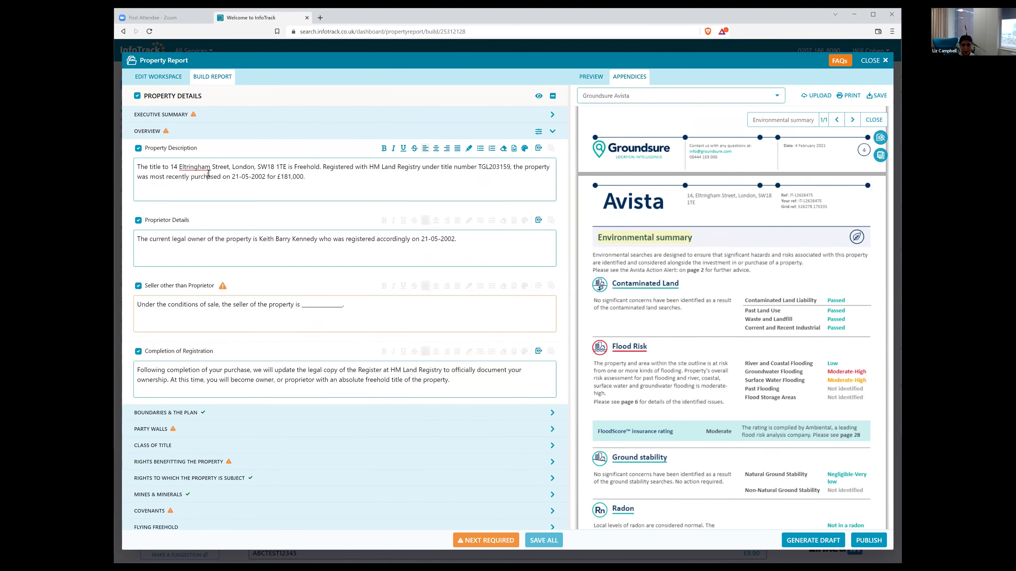
{"action": "left_click_drag", "start_coordinate": [193, 166], "coordinate": [254, 177]}
{"action": "left_click", "coordinate": [280, 175]}
{"action": "left_click", "coordinate": [316, 246]}
{"action": "left_click", "coordinate": [216, 134]}
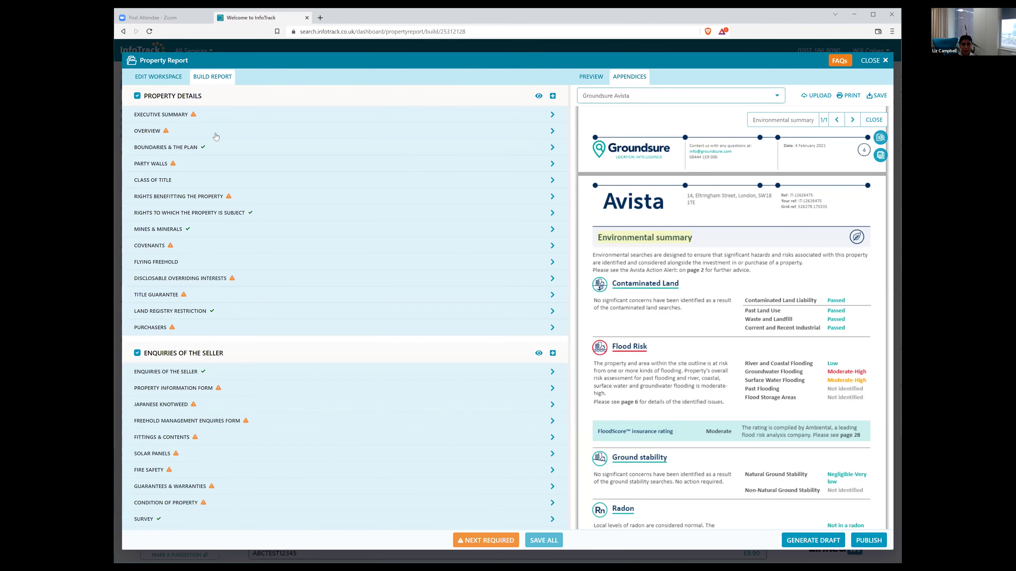
- Check the Executive Summary text and collapse it, and expand the Party Walls and Boundaries & The Plan sections
{"action": "left_click", "coordinate": [546, 115]}
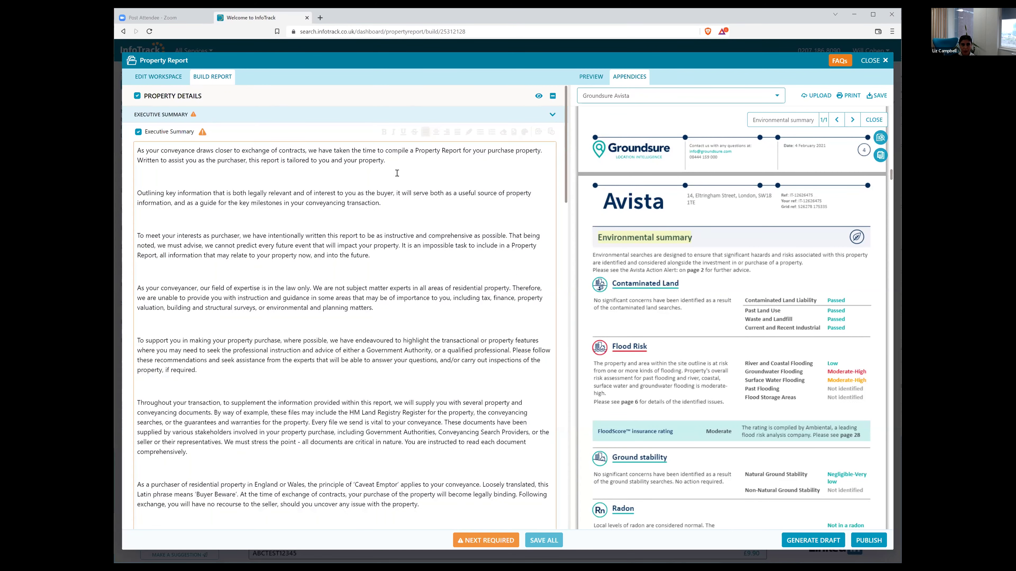
{"action": "left_click", "coordinate": [413, 114]}
{"action": "left_click", "coordinate": [520, 164]}
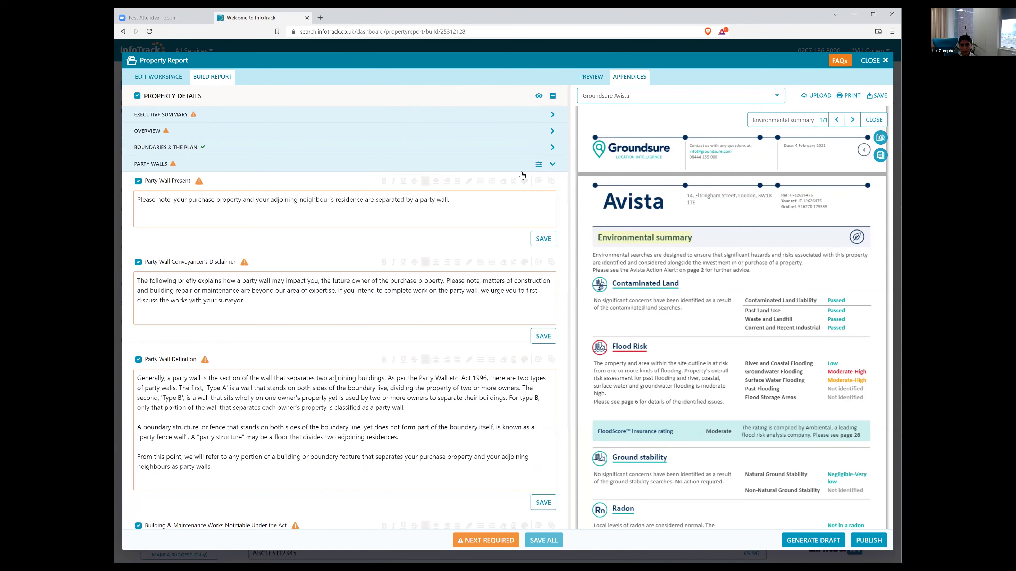
{"action": "left_click", "coordinate": [522, 148]}
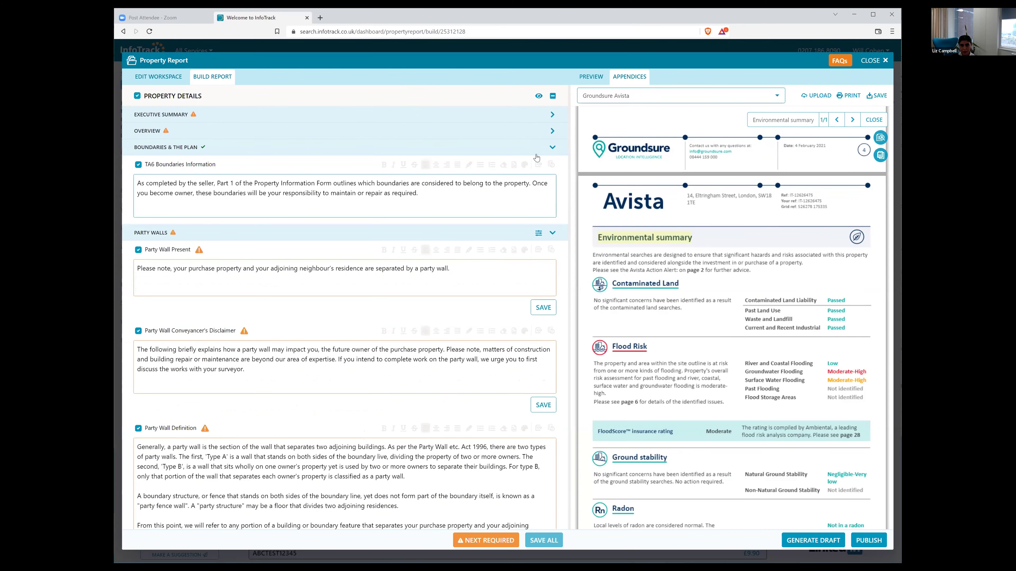
- View the Land Registry source document behind the Overview's Property Description clause and collapse the expanded Property Details sections
{"action": "left_click", "coordinate": [537, 136]}
{"action": "left_click", "coordinate": [539, 148]}
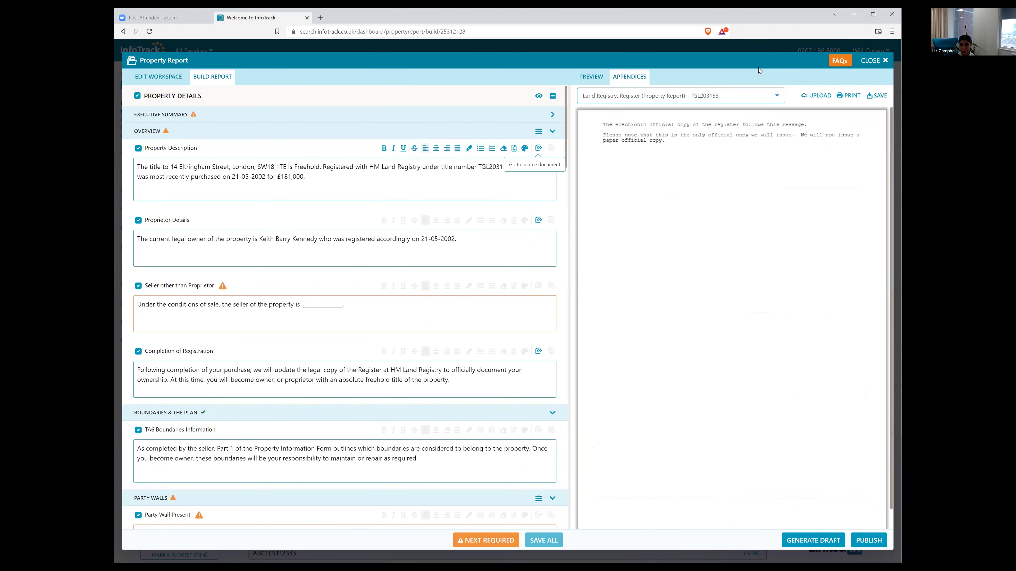
{"action": "left_click", "coordinate": [222, 133]}
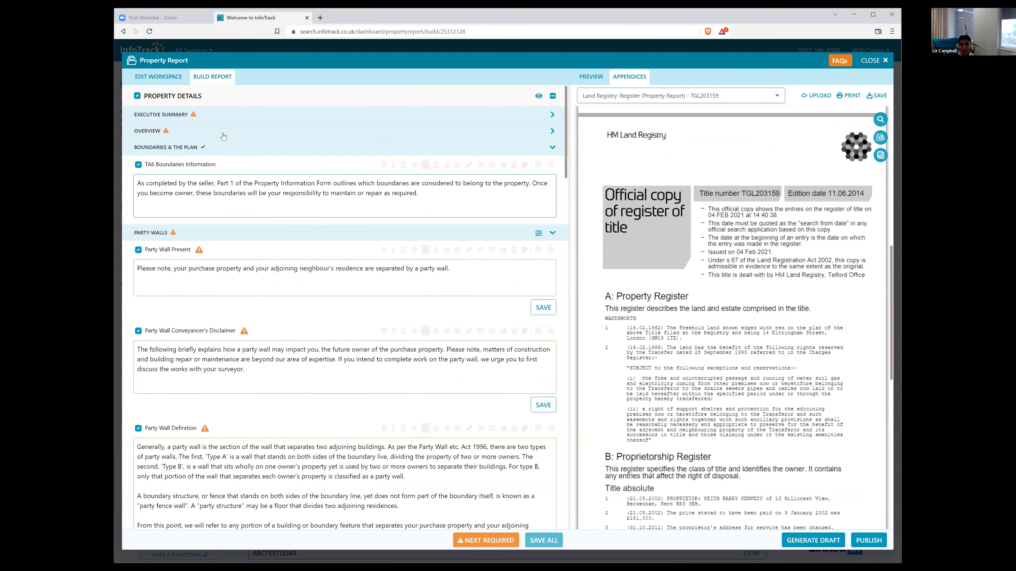
{"action": "left_click", "coordinate": [229, 153]}
{"action": "left_click", "coordinate": [233, 168]}
- Expand Fire Safety under Enquiries of the Seller, check its fireplace clause, and briefly view the Solar Panels clauses
{"action": "scroll", "coordinate": [240, 232], "scroll_direction": "down", "scroll_amount": 3}
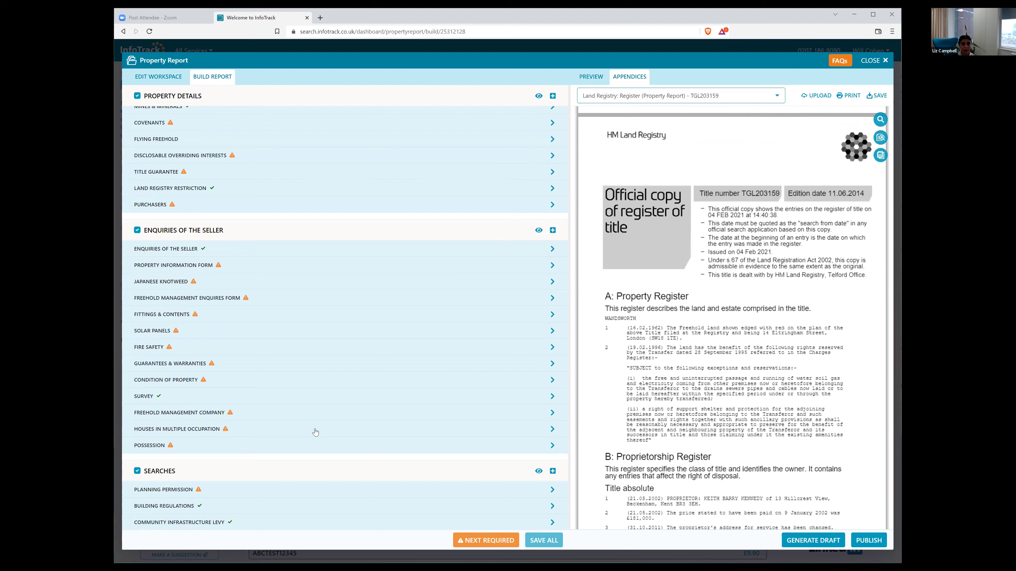
{"action": "left_click", "coordinate": [186, 351]}
{"action": "left_click", "coordinate": [196, 388]}
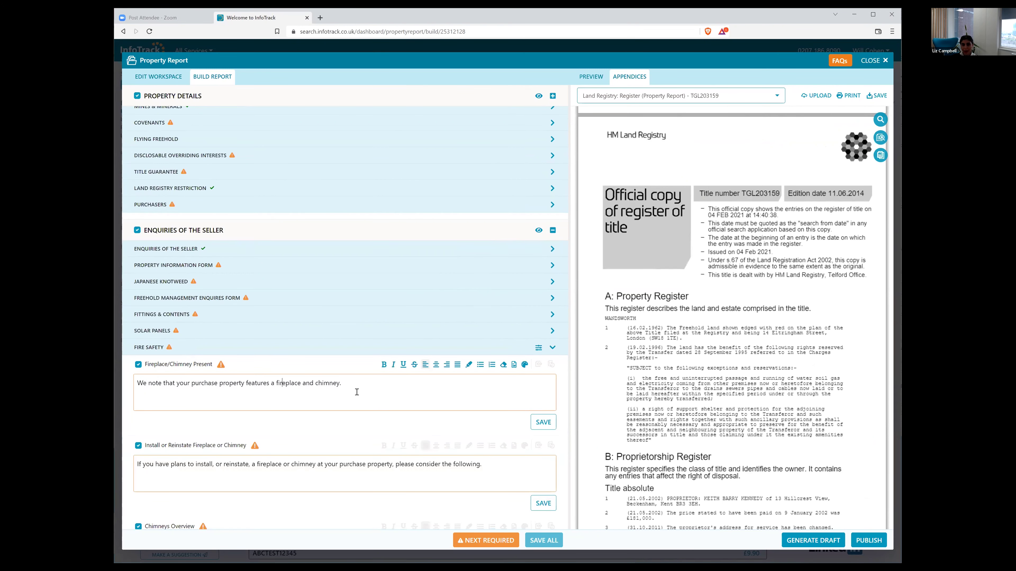
{"action": "scroll", "coordinate": [362, 415], "scroll_direction": "down", "scroll_amount": 3}
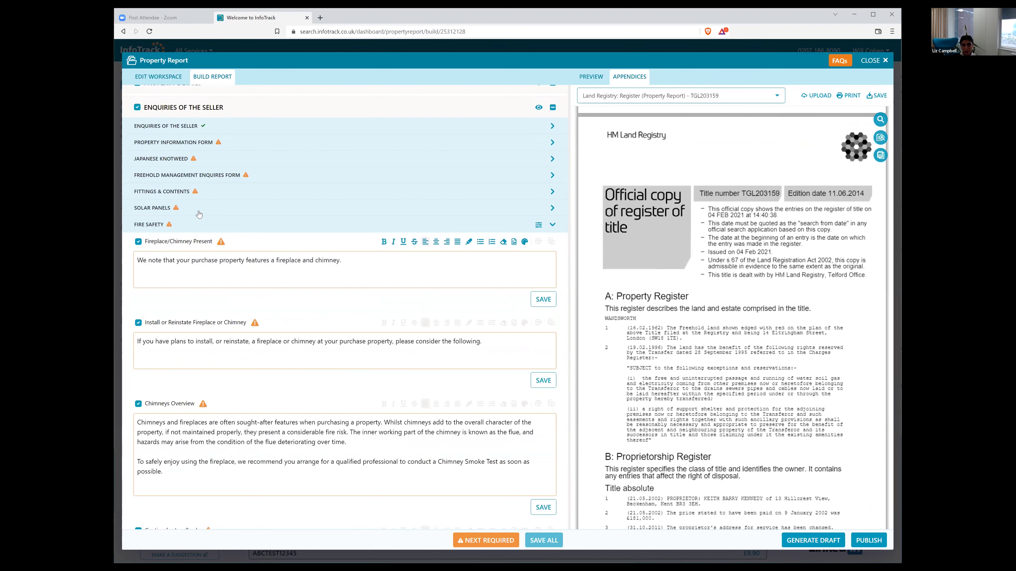
{"action": "left_click", "coordinate": [200, 212]}
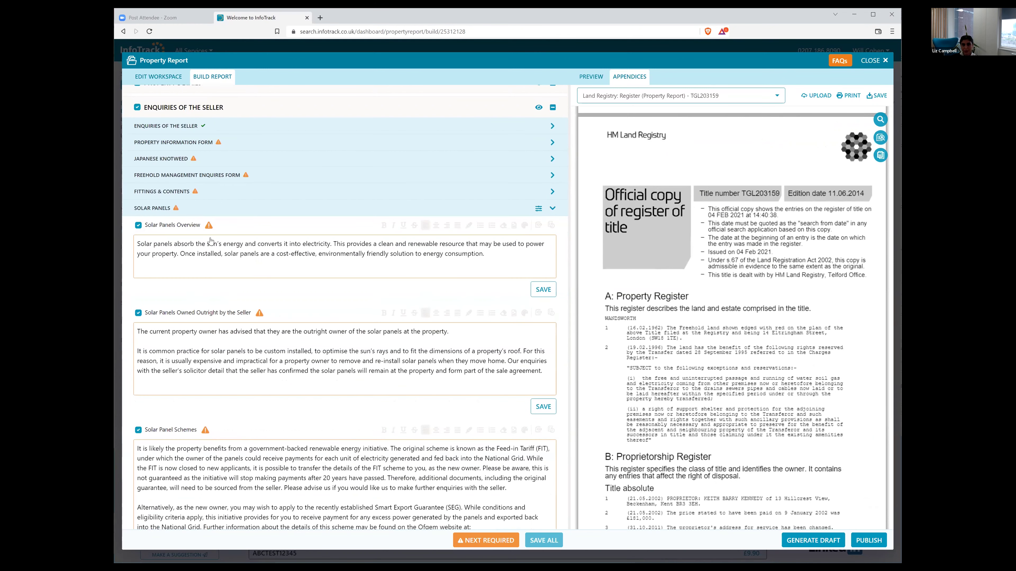
{"action": "left_click", "coordinate": [208, 216]}
- Review the fireplace and chimney clauses, collapse Fire Safety, and check and collapse the Condition of Property section
{"action": "scroll", "coordinate": [216, 260], "scroll_direction": "down", "scroll_amount": 3}
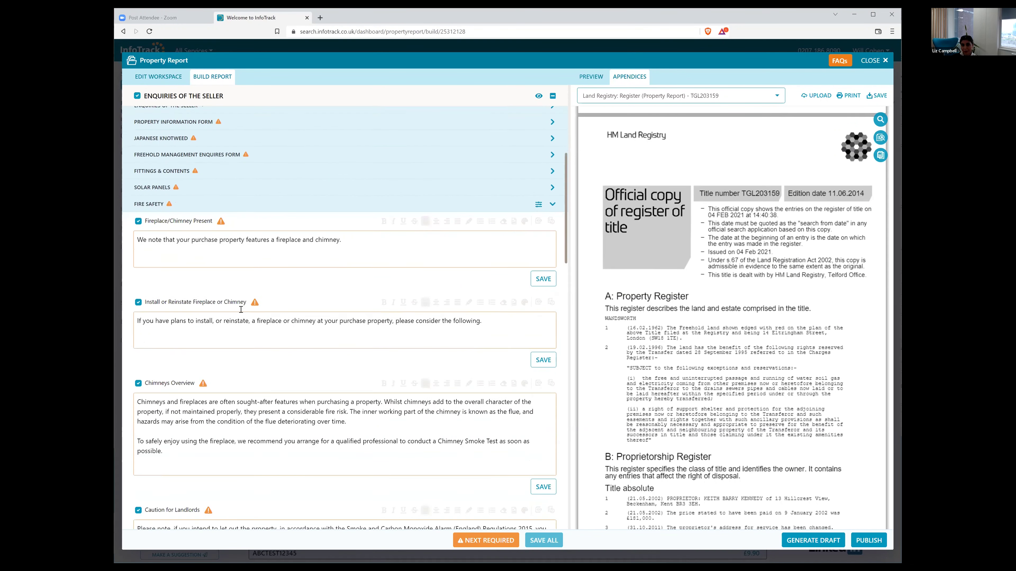
{"action": "left_click", "coordinate": [255, 352]}
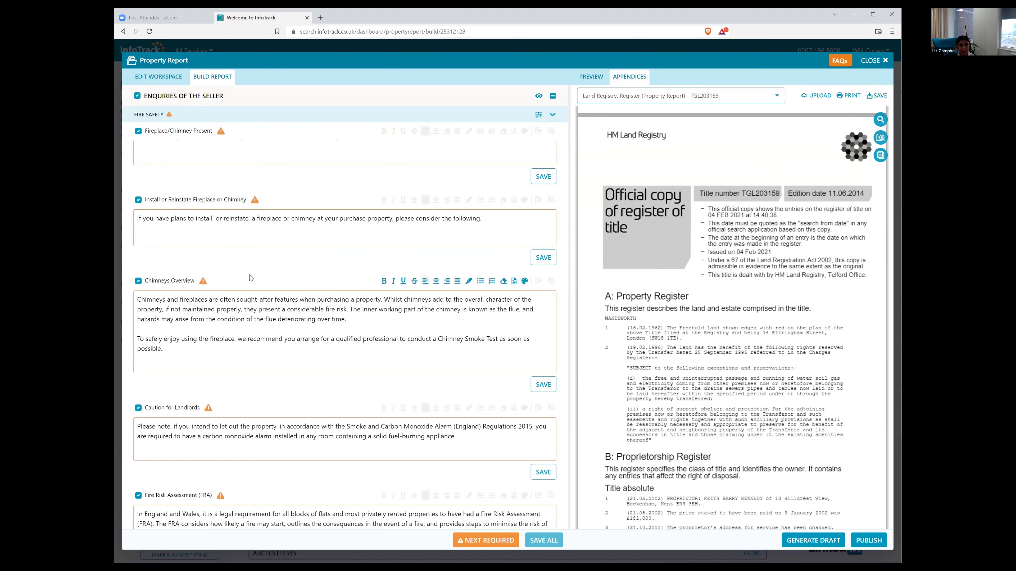
{"action": "scroll", "coordinate": [451, 275], "scroll_direction": "up", "scroll_amount": 3}
{"action": "left_click_drag", "start_coordinate": [370, 264], "coordinate": [124, 266]}
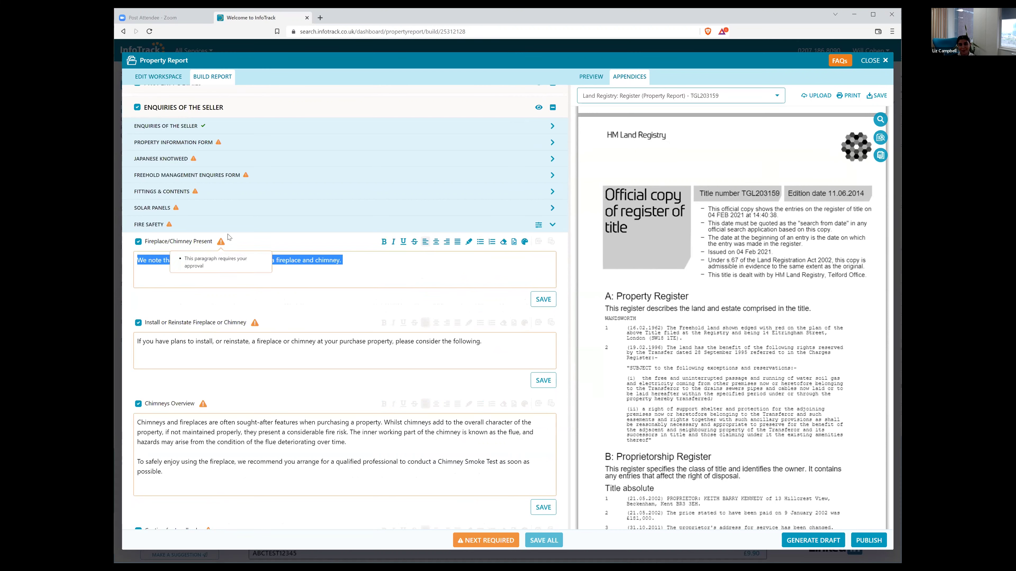
{"action": "left_click", "coordinate": [260, 228]}
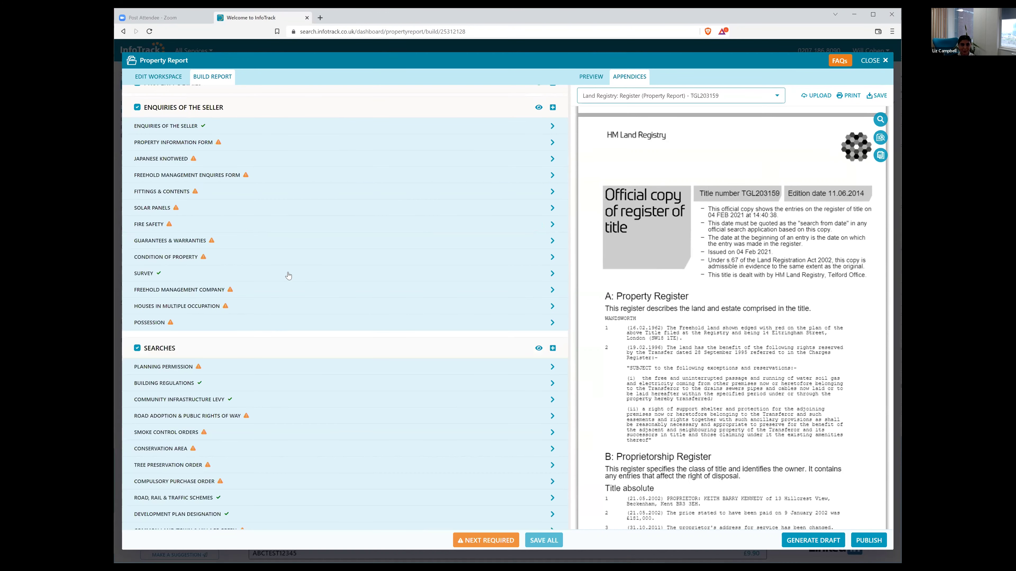
{"action": "left_click", "coordinate": [236, 260]}
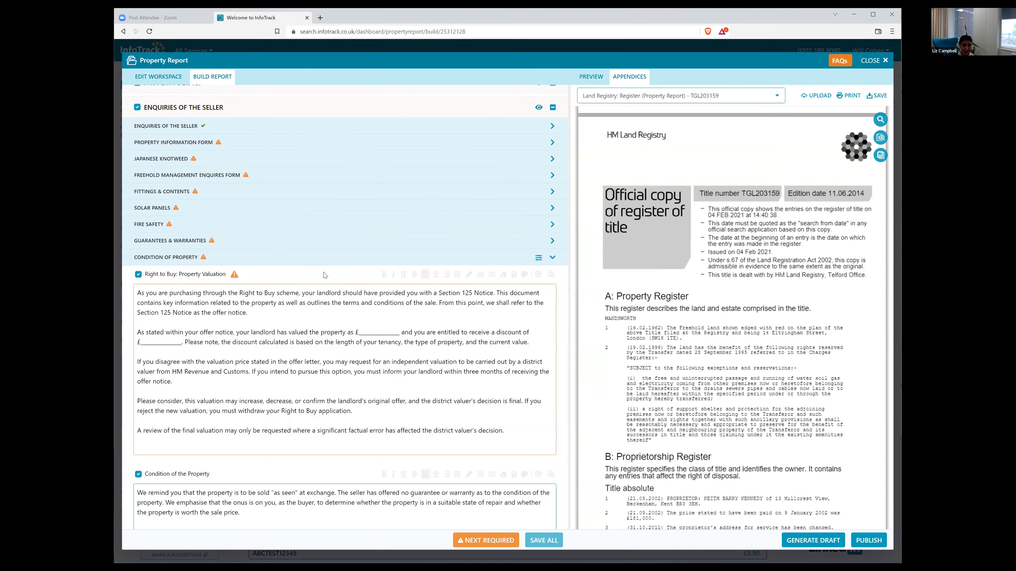
{"action": "left_click", "coordinate": [256, 262]}
- Open Building Regulations under Searches, view the source document for List Building Records and highlight the listed building entry
{"action": "scroll", "coordinate": [168, 264], "scroll_direction": "down", "scroll_amount": 3}
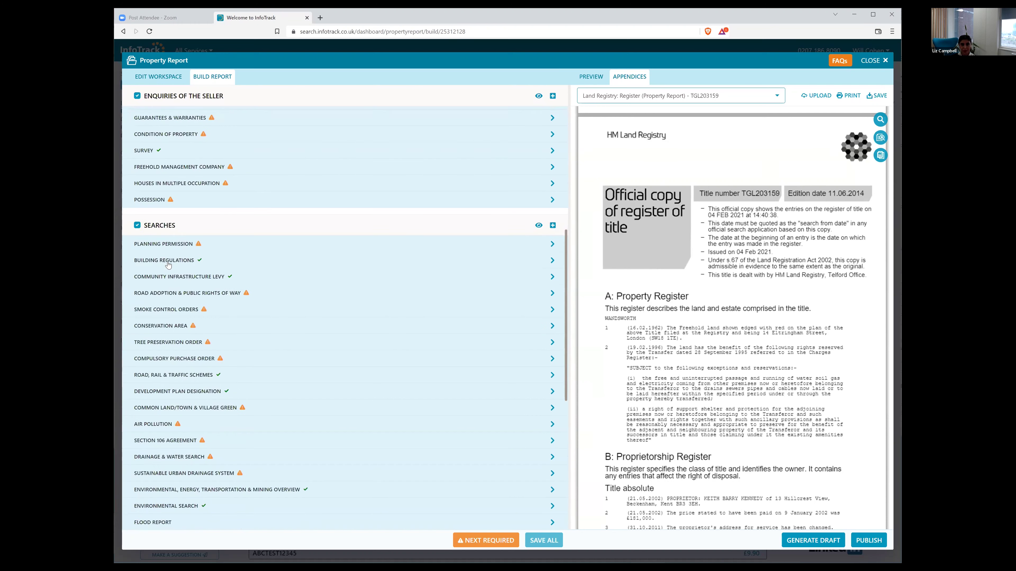
{"action": "scroll", "coordinate": [365, 443], "scroll_direction": "down", "scroll_amount": 2}
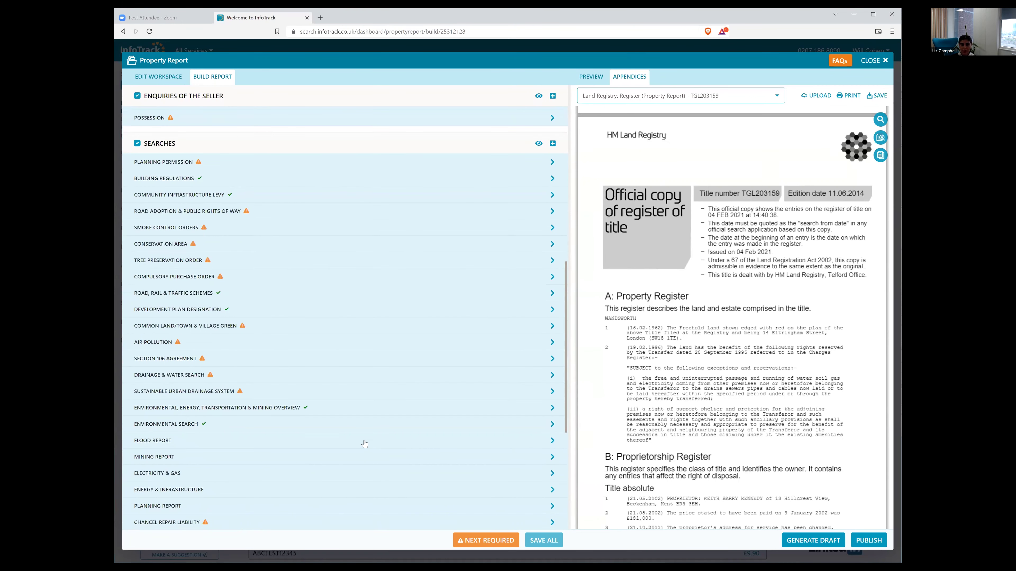
{"action": "left_click", "coordinate": [273, 185]}
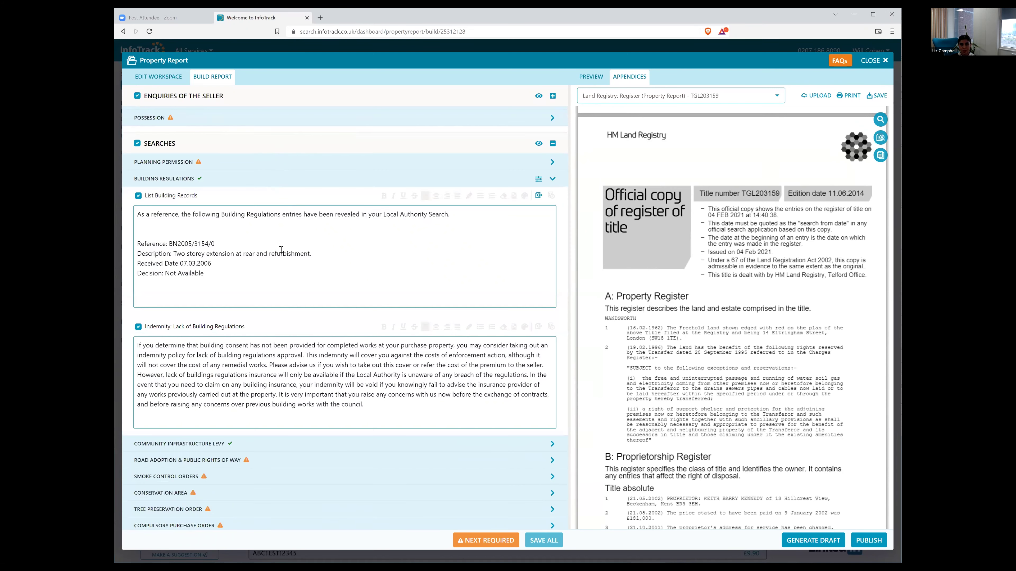
{"action": "left_click", "coordinate": [539, 196]}
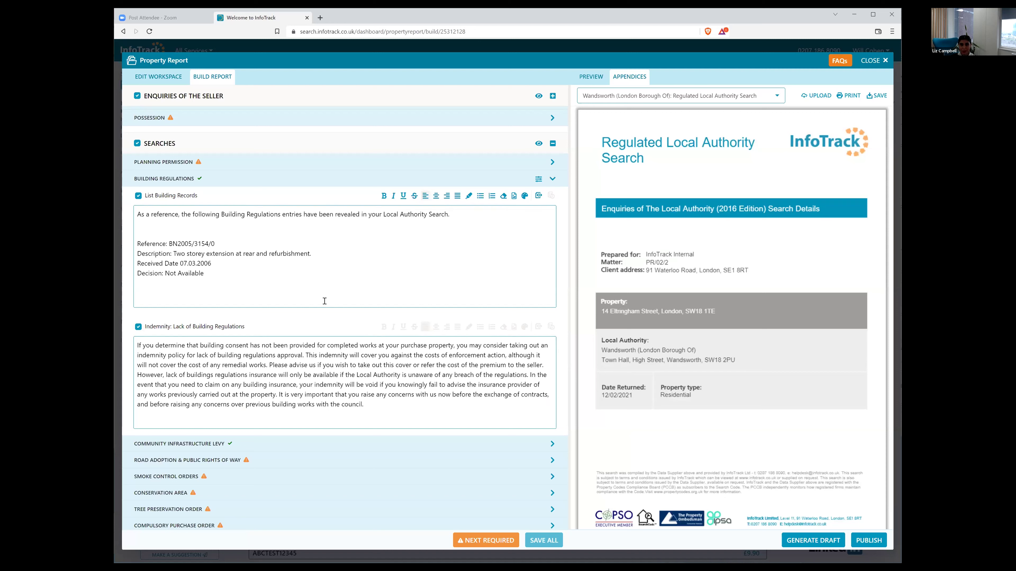
{"action": "triple_click", "coordinate": [203, 273]}
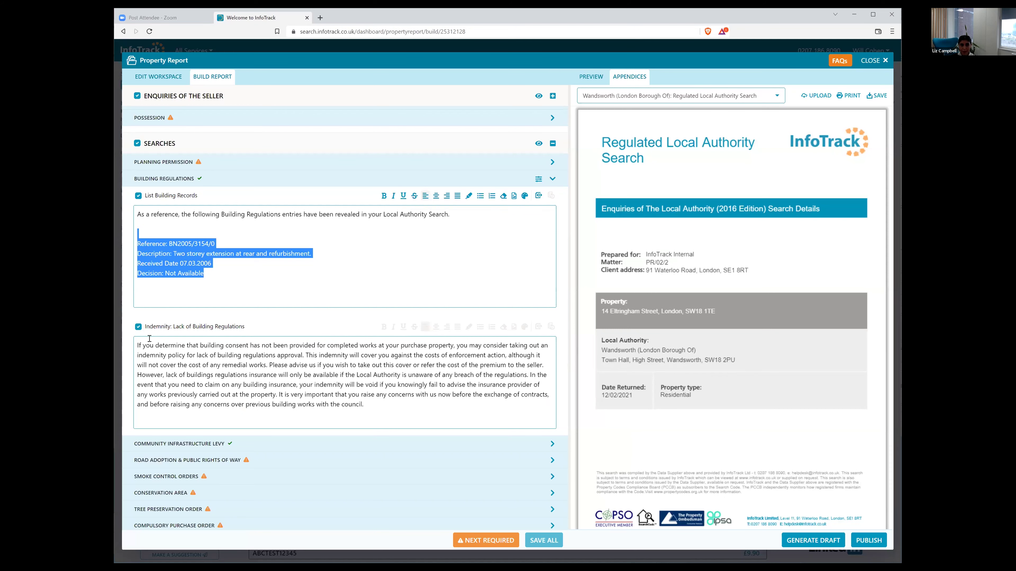
- Highlight the full Indemnity: Lack of Building Regulations clause for reading and clear the selection
{"action": "left_click", "coordinate": [136, 346]}
{"action": "left_click_drag", "start_coordinate": [136, 347], "coordinate": [400, 414]}
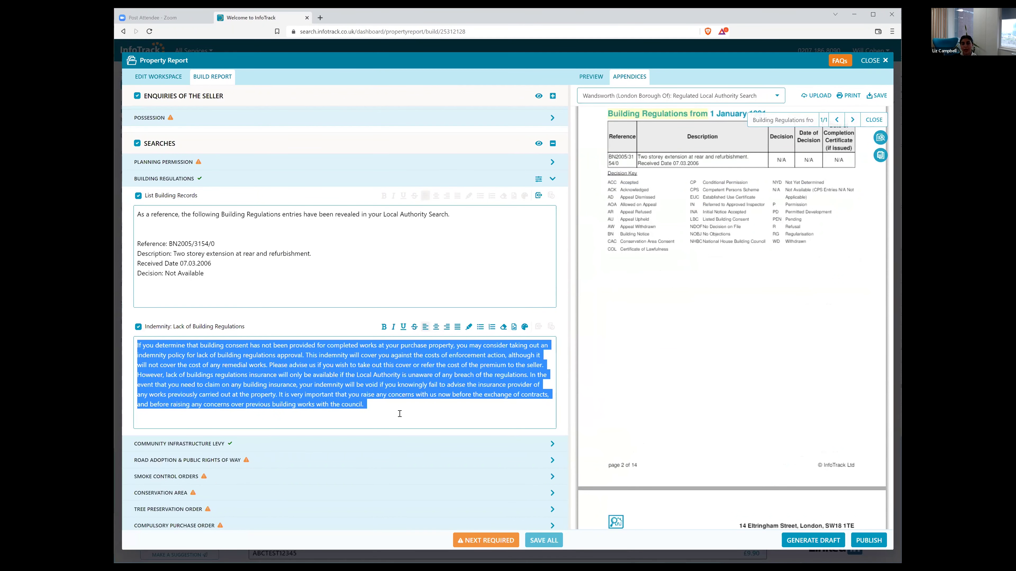
{"action": "left_click", "coordinate": [400, 416]}
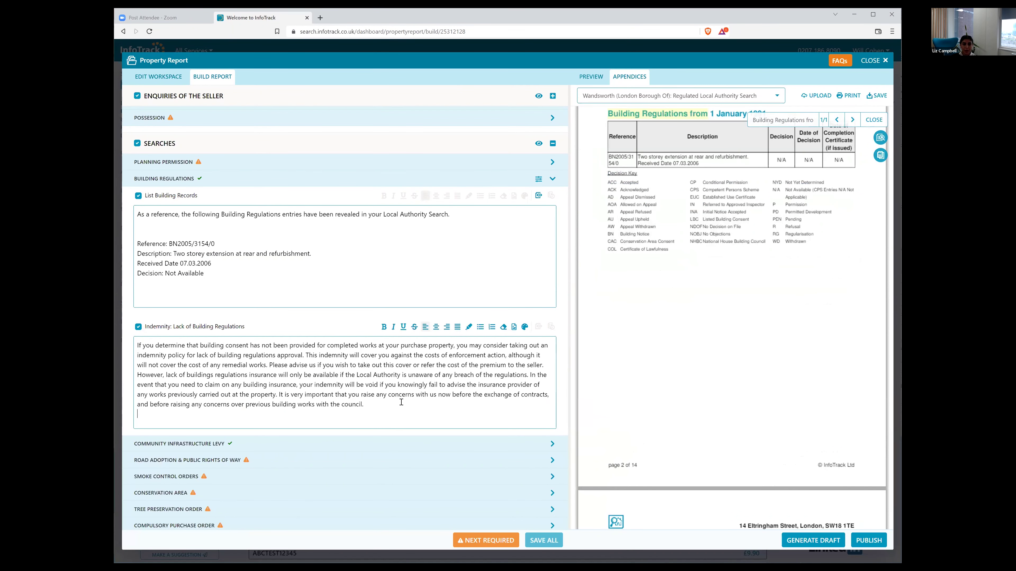
- Open Report on Mortgage and review its introduction and Mortgage Offer & Lender's Instruction clauses, highlighting the blank offer date
{"action": "scroll", "coordinate": [400, 402], "scroll_direction": "down", "scroll_amount": 4}
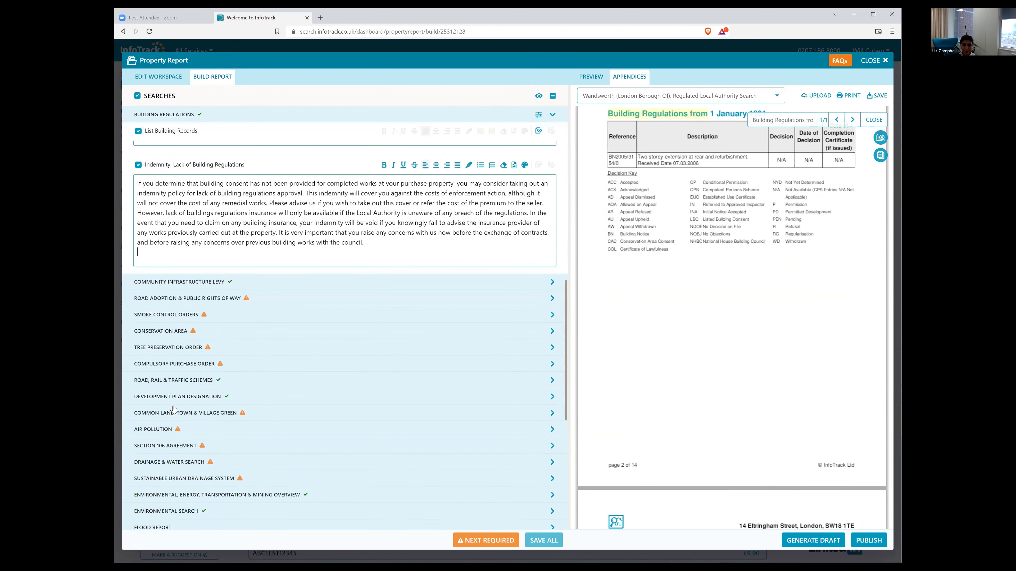
{"action": "scroll", "coordinate": [174, 409], "scroll_direction": "down", "scroll_amount": 8}
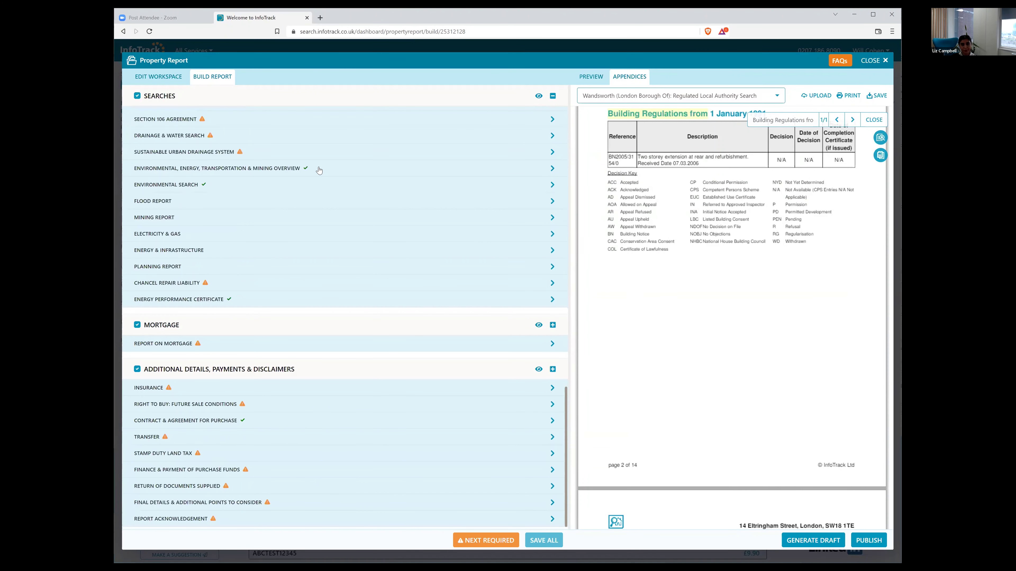
{"action": "left_click", "coordinate": [267, 348]}
{"action": "scroll", "coordinate": [247, 312], "scroll_direction": "down", "scroll_amount": 3}
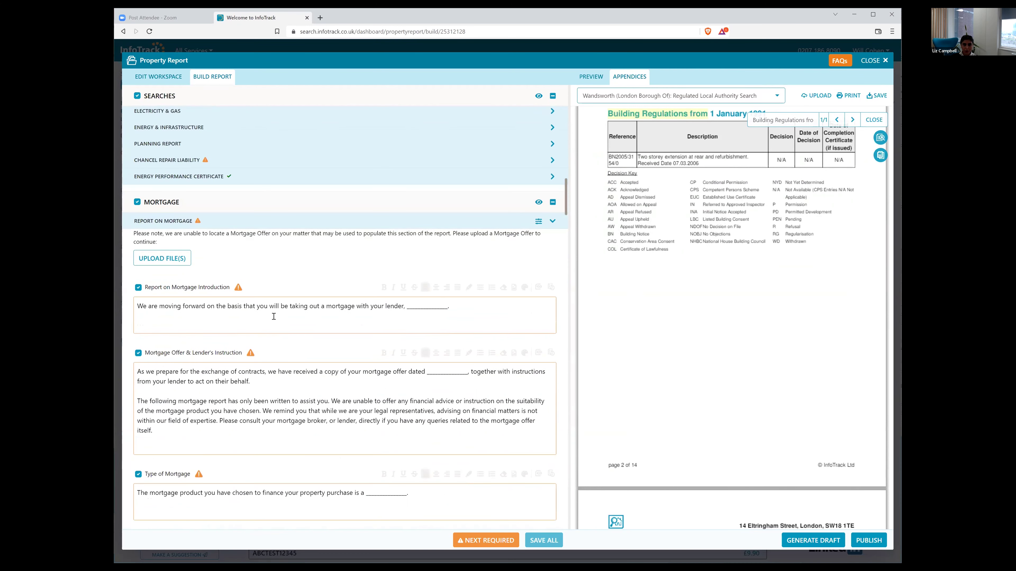
{"action": "left_click", "coordinate": [250, 381]}
{"action": "scroll", "coordinate": [250, 382], "scroll_direction": "down", "scroll_amount": 3}
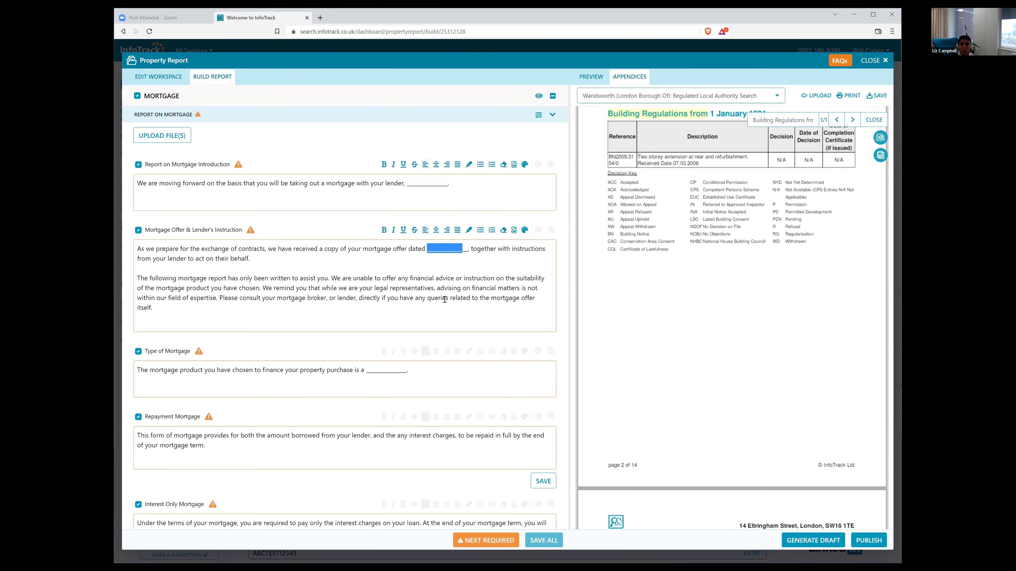
- Review the remaining Report on Mortgage clauses from Type of Mortgage through Occupier Consent Form, and collapse the section
{"action": "scroll", "coordinate": [314, 243], "scroll_direction": "down", "scroll_amount": 1}
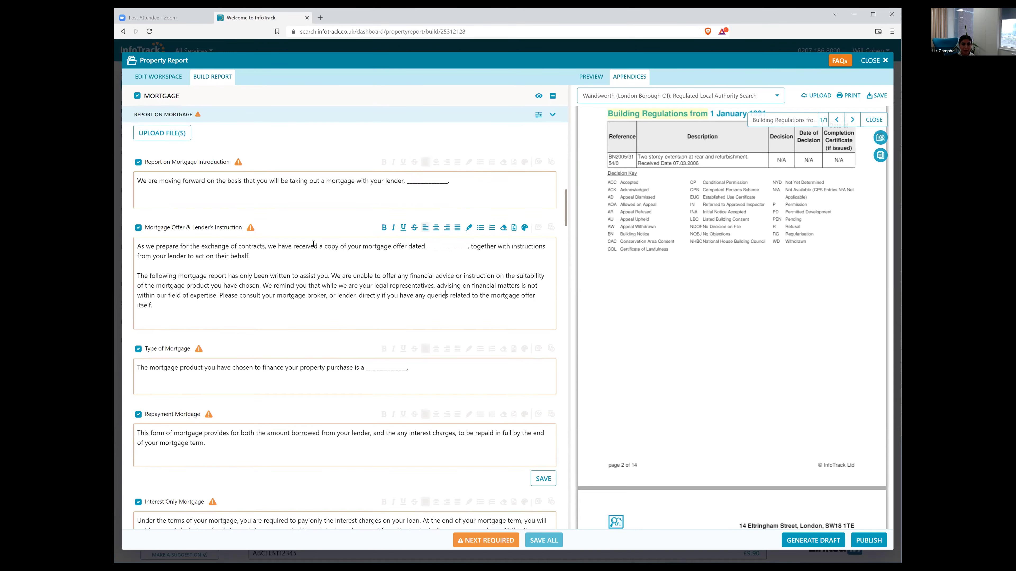
{"action": "scroll", "coordinate": [313, 243], "scroll_direction": "down", "scroll_amount": 4}
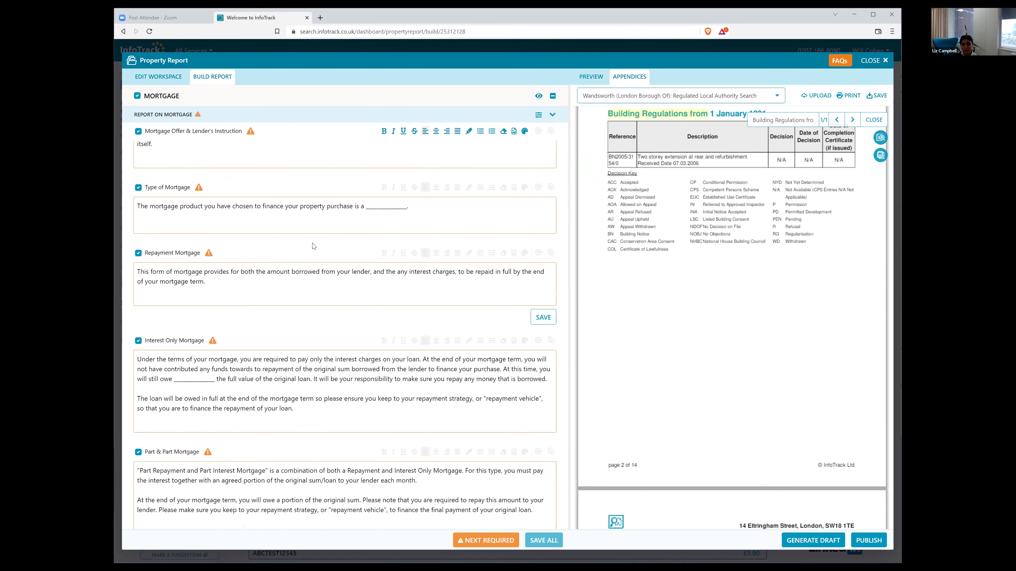
{"action": "scroll", "coordinate": [311, 256], "scroll_direction": "down", "scroll_amount": 1}
{"action": "scroll", "coordinate": [311, 256], "scroll_direction": "down", "scroll_amount": 5}
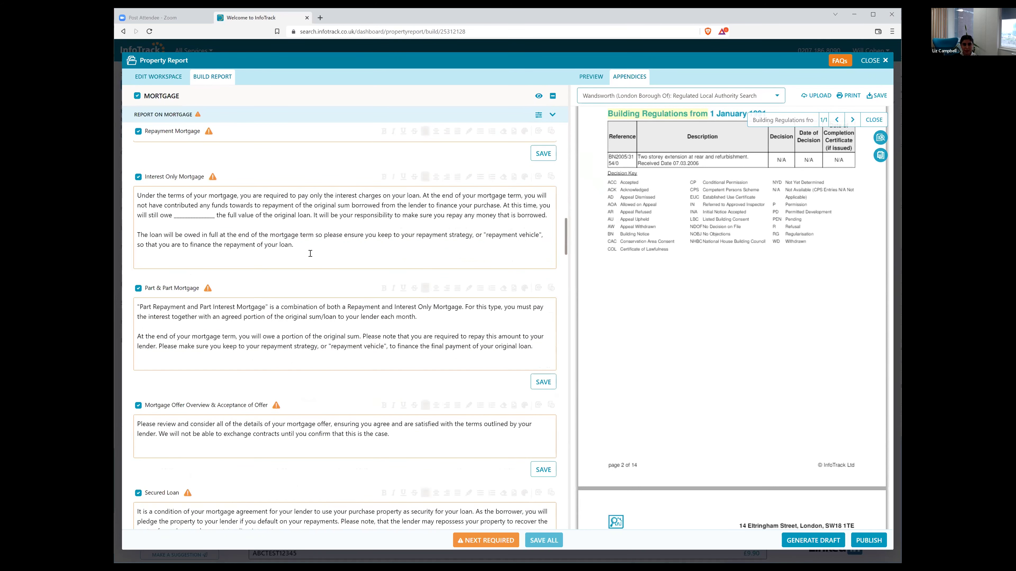
{"action": "scroll", "coordinate": [306, 260], "scroll_direction": "down", "scroll_amount": 15}
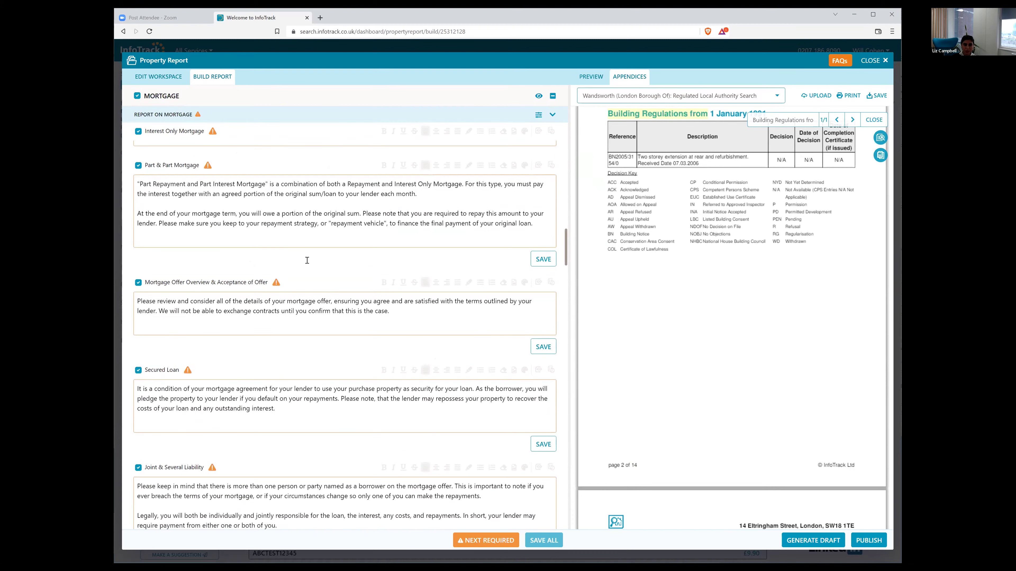
{"action": "scroll", "coordinate": [306, 261], "scroll_direction": "down", "scroll_amount": 10}
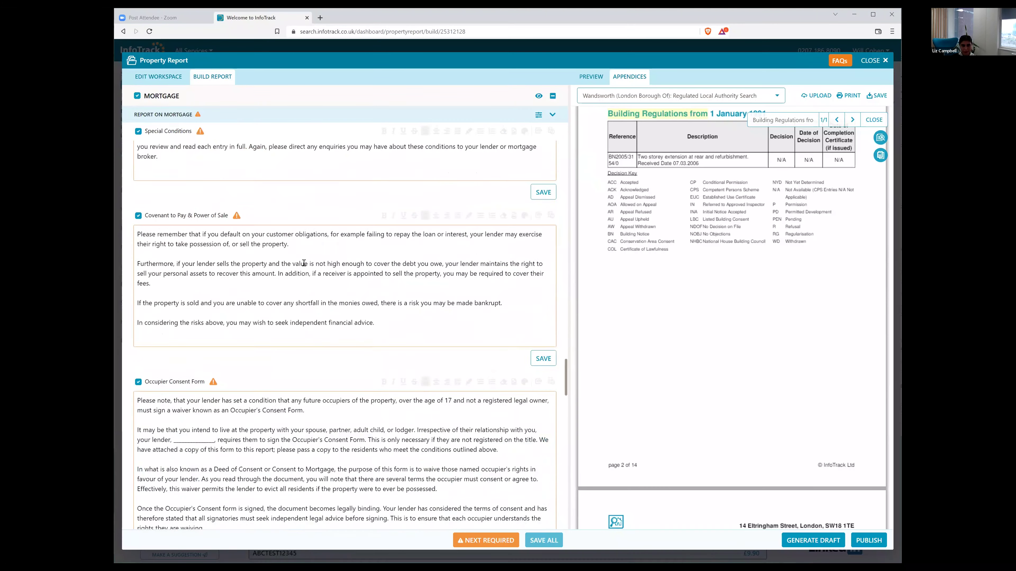
{"action": "left_click", "coordinate": [241, 117]}
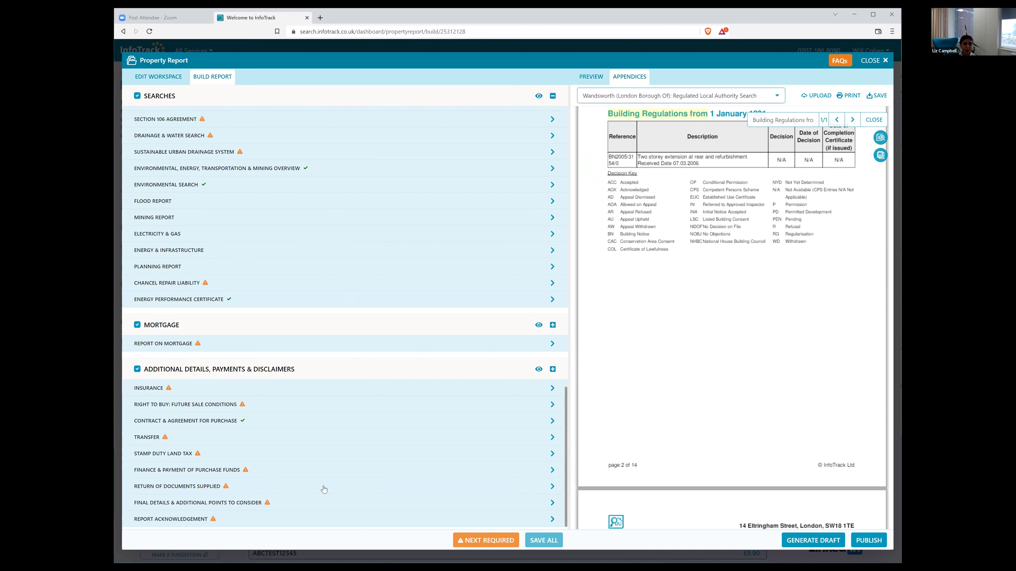
- Open Stamp Duty Land Tax to check the SDLT clauses, and review Finance & Payment of Purchase Funds through the Payment Diversion Fraud Disclaimer
{"action": "left_click", "coordinate": [238, 455]}
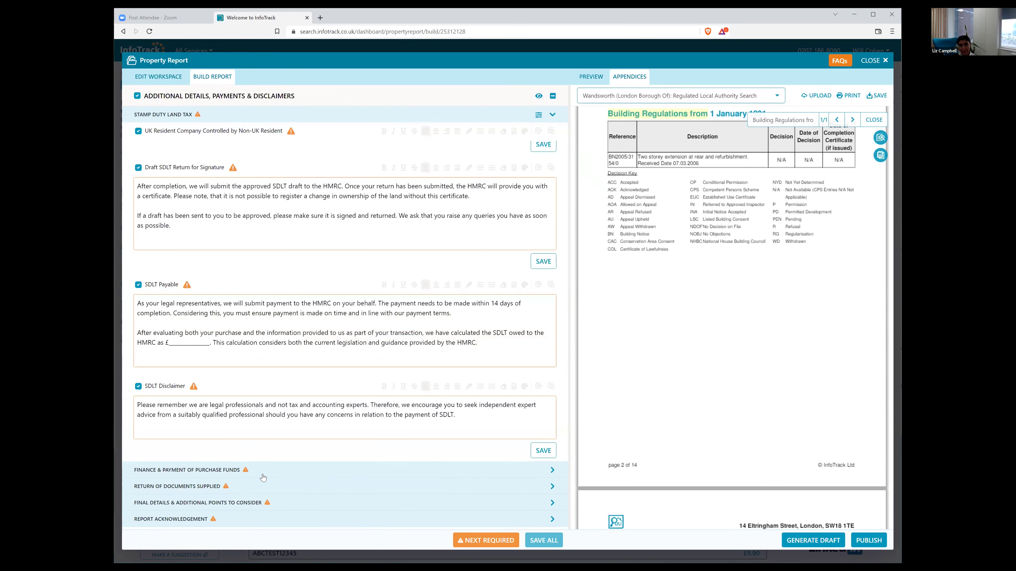
{"action": "left_click", "coordinate": [256, 421]}
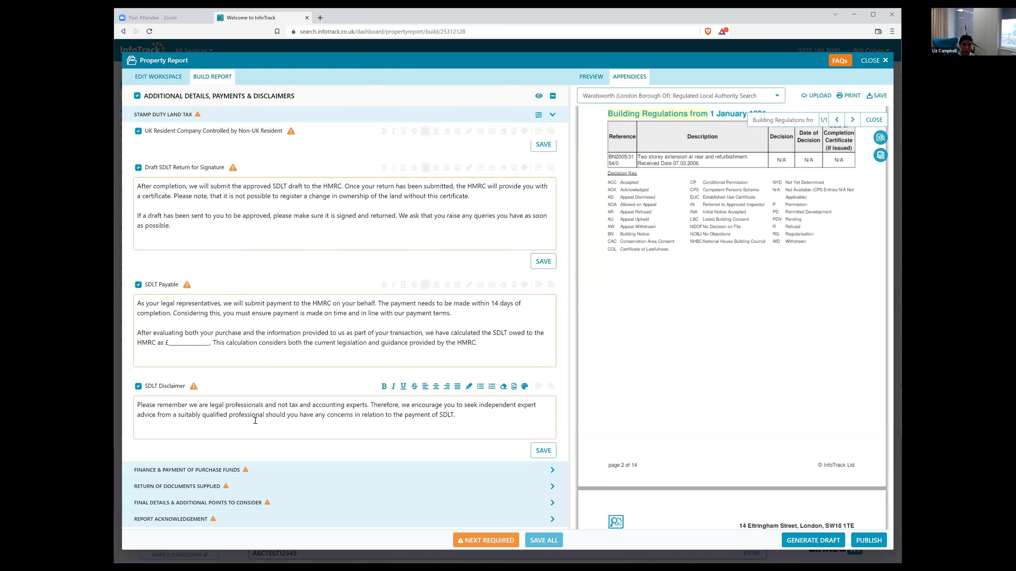
{"action": "left_click", "coordinate": [266, 475]}
{"action": "scroll", "coordinate": [266, 475], "scroll_direction": "down", "scroll_amount": 5}
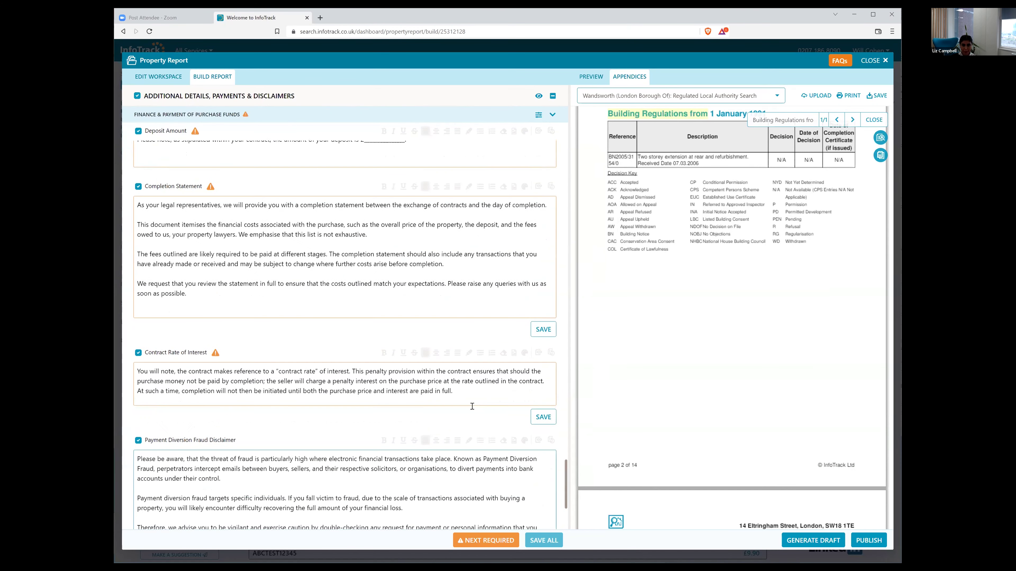
{"action": "scroll", "coordinate": [472, 406], "scroll_direction": "down", "scroll_amount": 2}
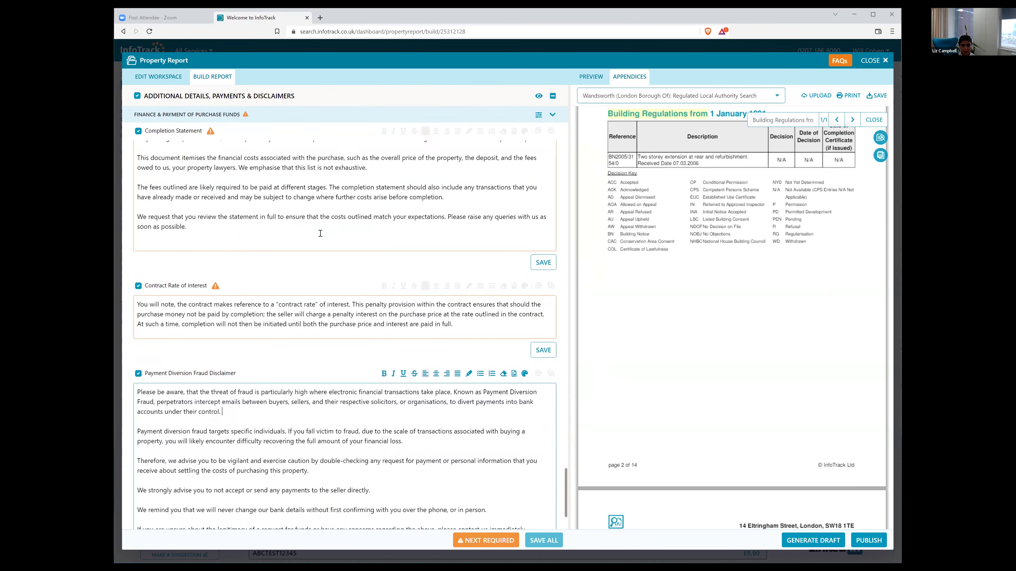
{"action": "scroll", "coordinate": [320, 234], "scroll_direction": "down", "scroll_amount": 2}
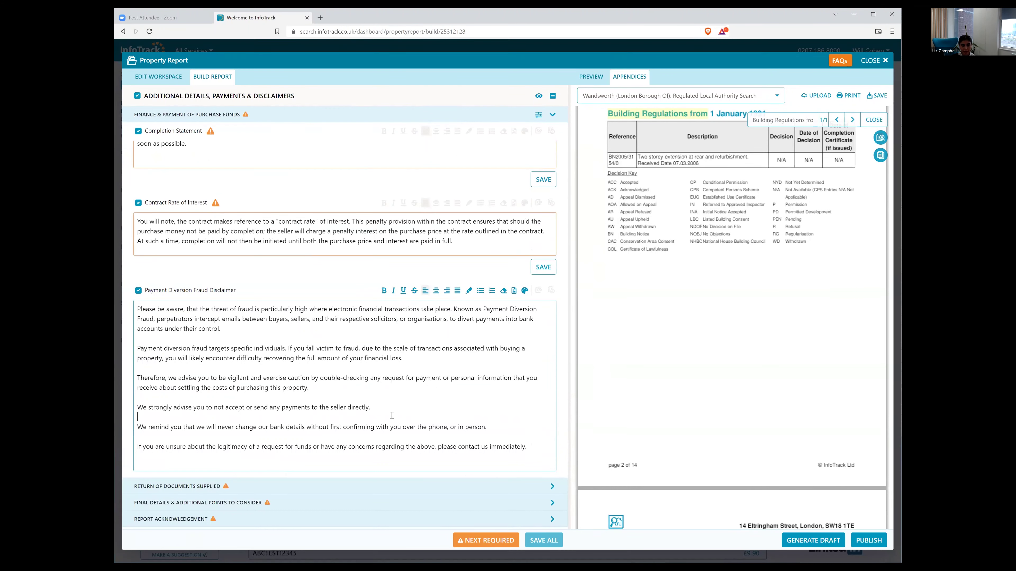
- Open Final Details & Additional Points to Consider, review its key collection, meter and Unknown Supplier clauses, and collapse the section
{"action": "left_click", "coordinate": [267, 521]}
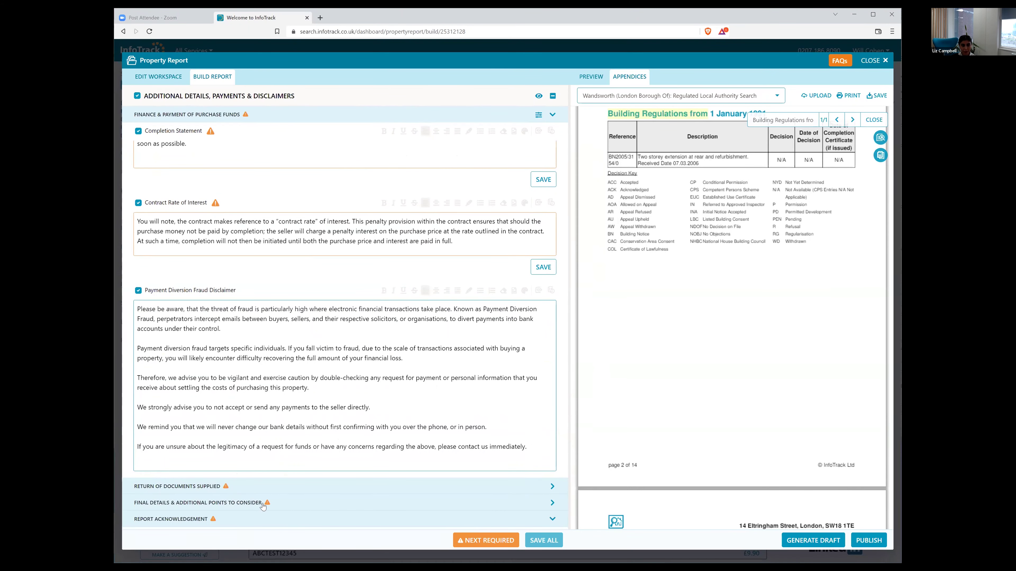
{"action": "left_click", "coordinate": [248, 504]}
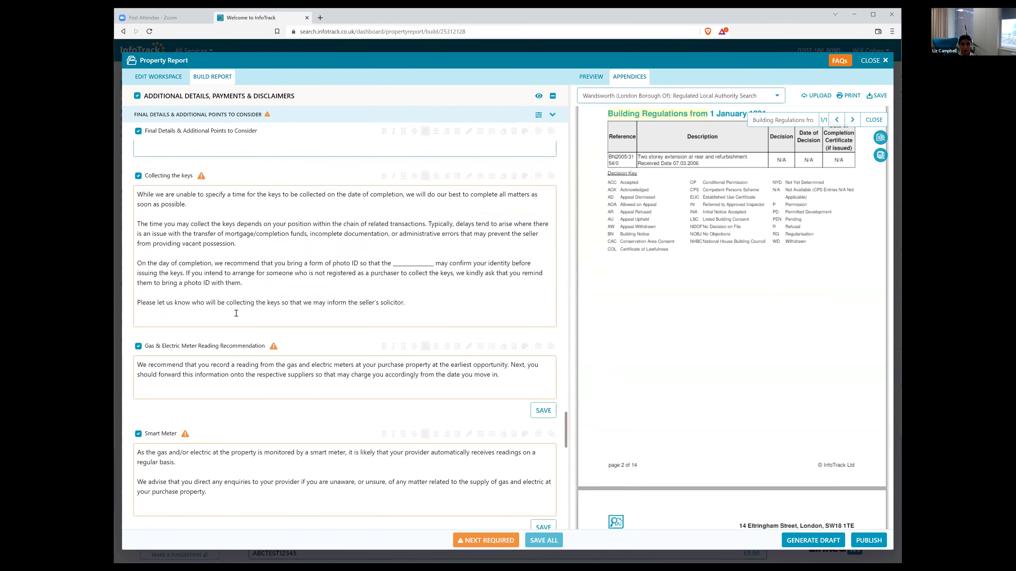
{"action": "left_click", "coordinate": [329, 499]}
{"action": "scroll", "coordinate": [290, 447], "scroll_direction": "down", "scroll_amount": 1}
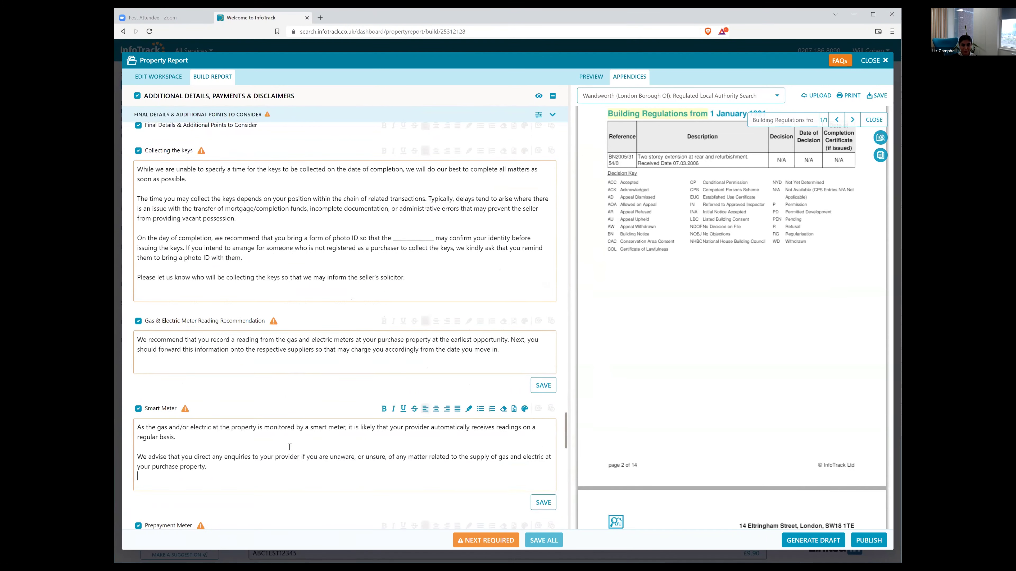
{"action": "scroll", "coordinate": [290, 448], "scroll_direction": "down", "scroll_amount": 8}
{"action": "left_click", "coordinate": [270, 470]}
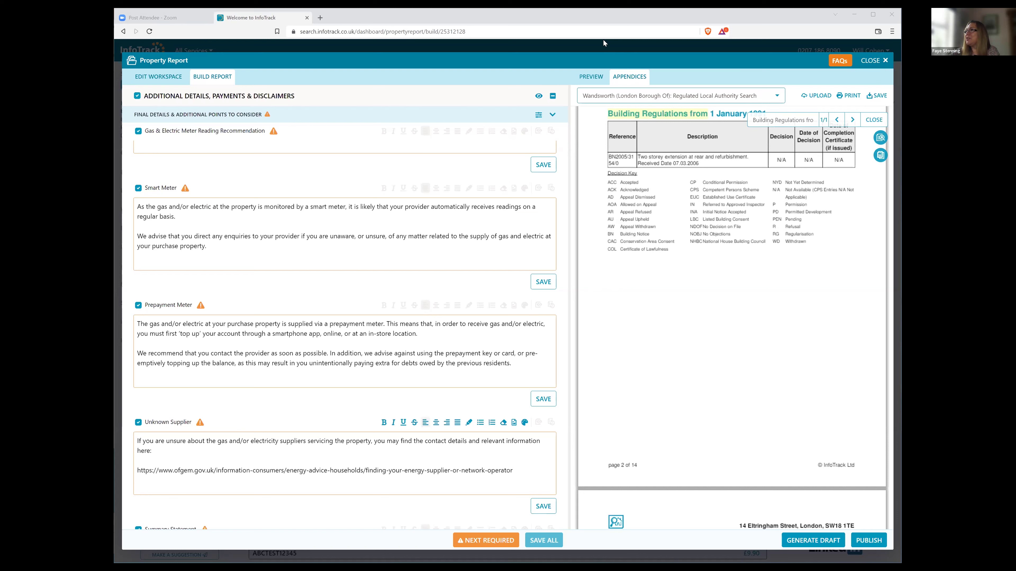
{"action": "left_click", "coordinate": [363, 116]}
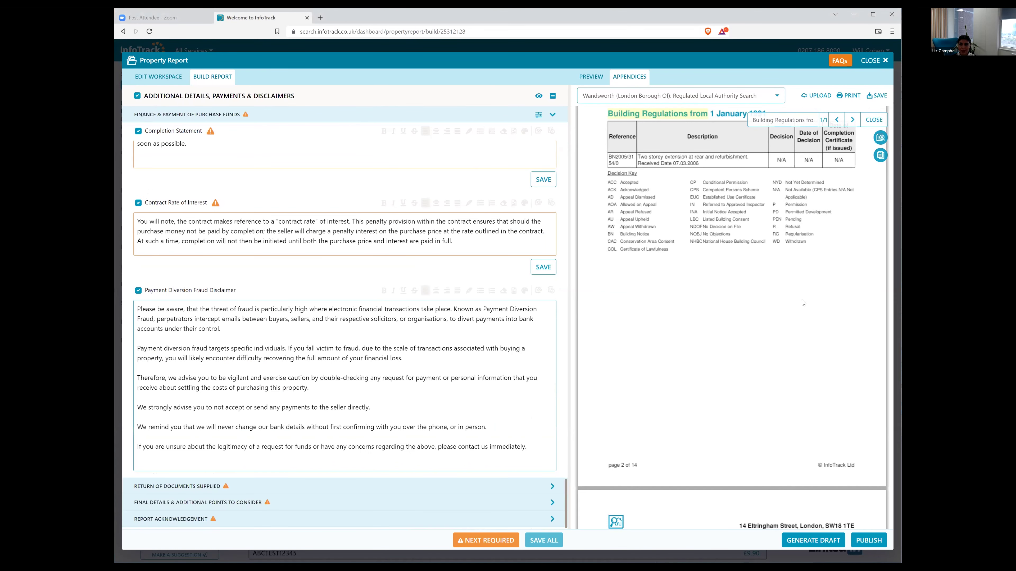
- Return the local authority search to its cover page, collapse Finance & Payment of Purchase Funds, and look through the report sections up to Property Details
{"action": "scroll", "coordinate": [891, 186], "scroll_direction": "up", "scroll_amount": 10}
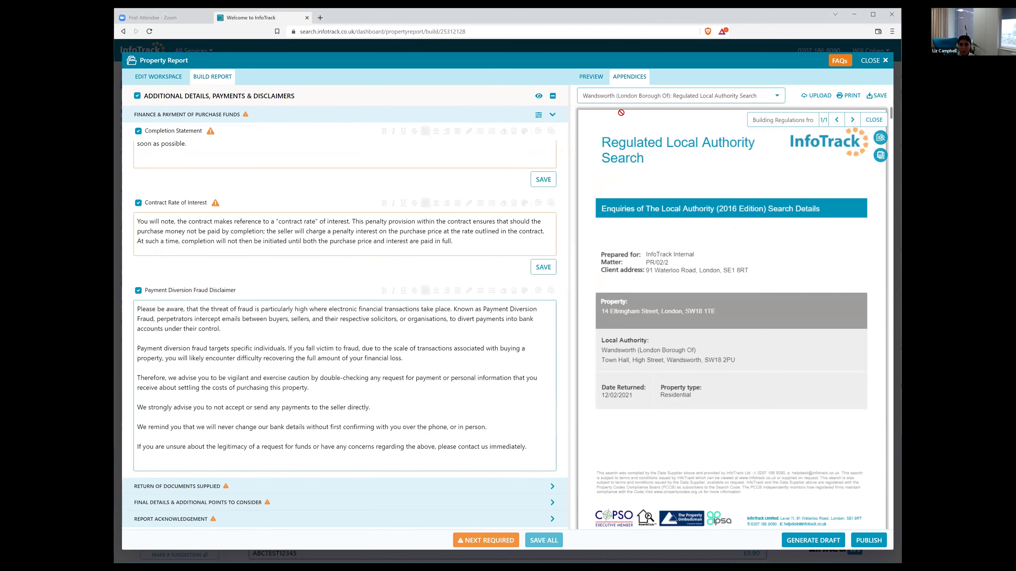
{"action": "left_click", "coordinate": [264, 121]}
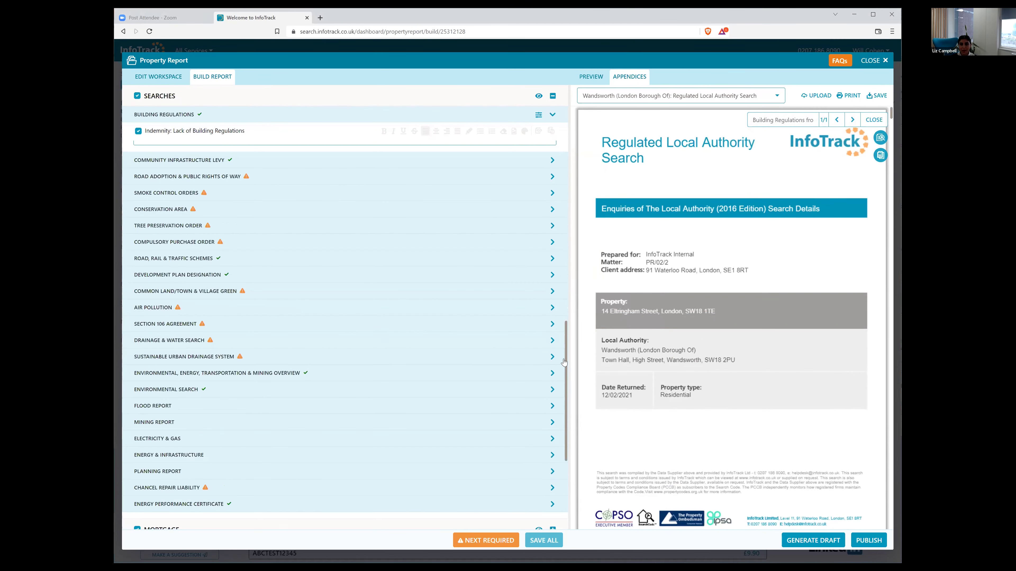
{"action": "scroll", "coordinate": [535, 146], "scroll_direction": "up", "scroll_amount": 3}
{"action": "scroll", "coordinate": [535, 147], "scroll_direction": "up", "scroll_amount": 5}
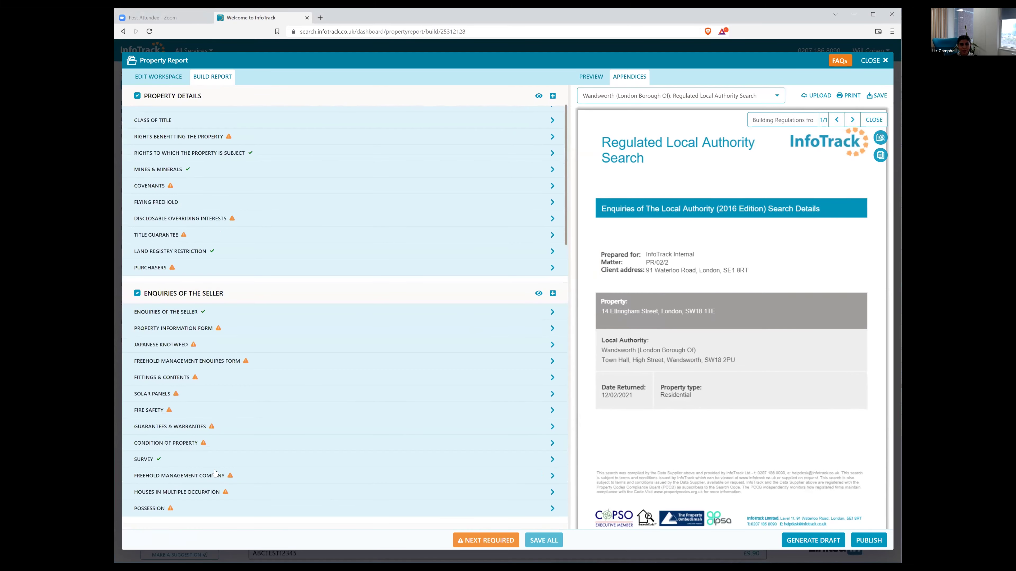
{"action": "scroll", "coordinate": [213, 474], "scroll_direction": "down", "scroll_amount": 3}
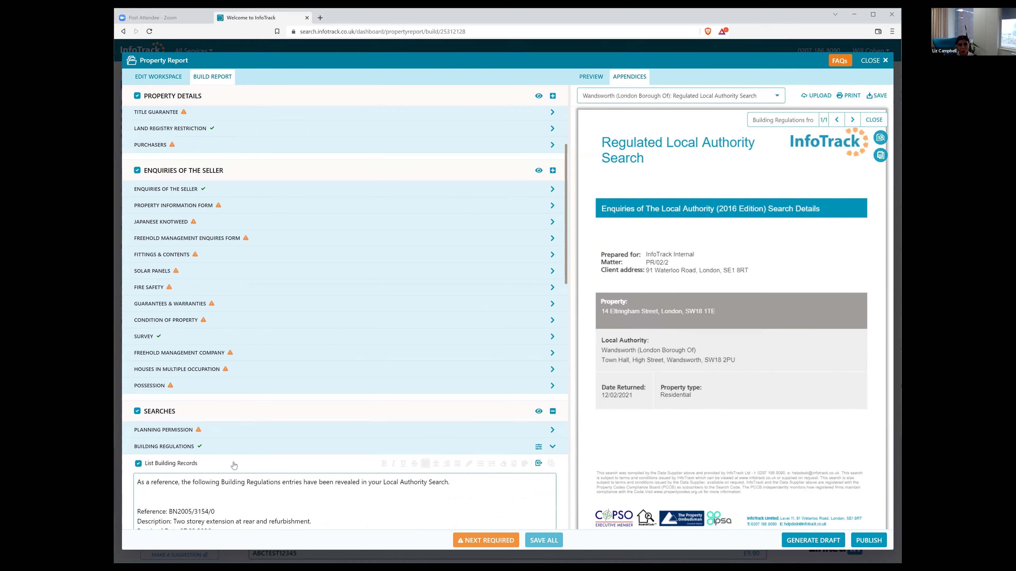
{"action": "scroll", "coordinate": [230, 464], "scroll_direction": "up", "scroll_amount": 4}
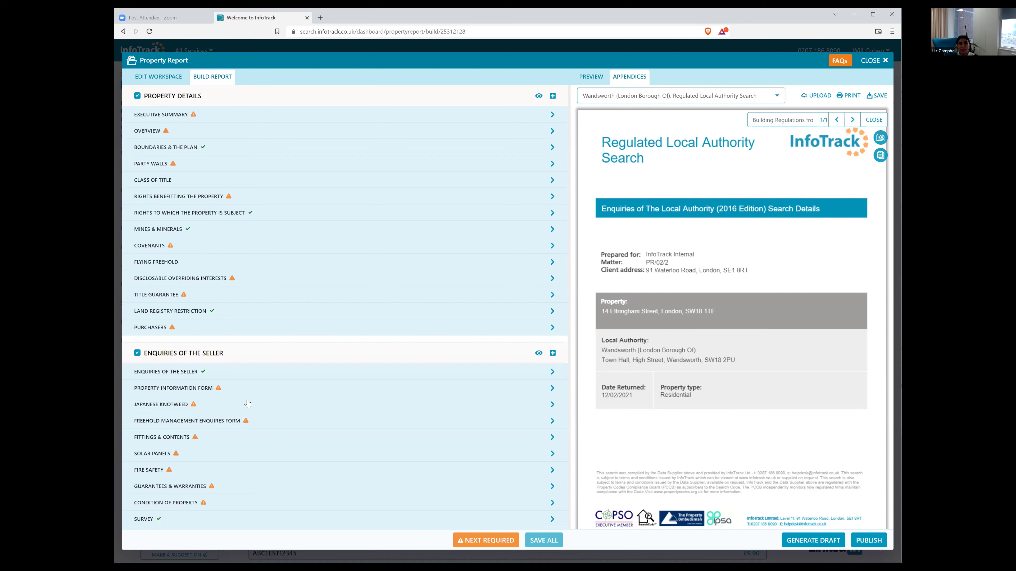
- Open Overview under Property Details and apply bold, italic, underline and strikethrough to the Property Description text
{"action": "left_click", "coordinate": [238, 135]}
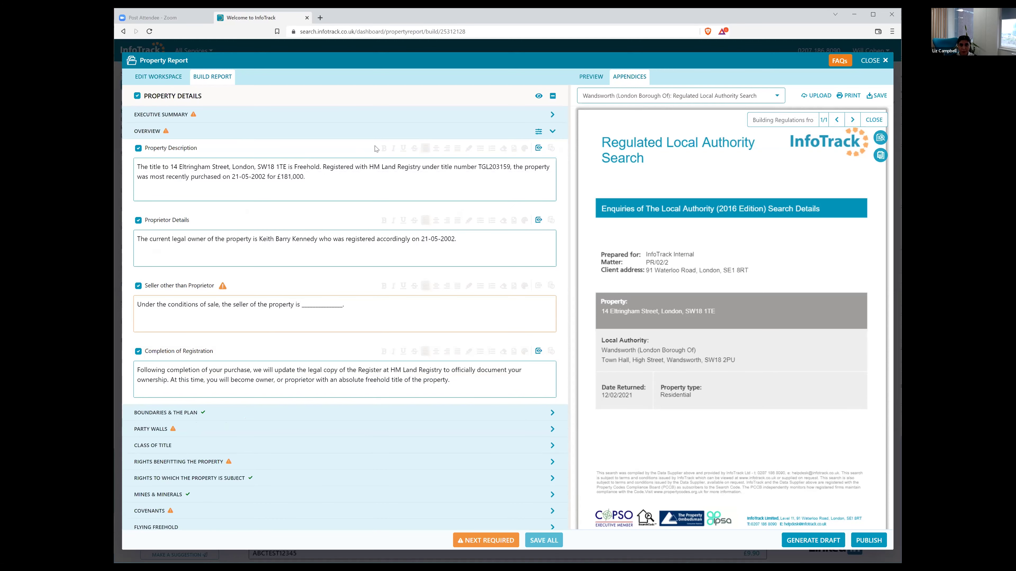
{"action": "triple_click", "coordinate": [387, 166]}
{"action": "left_click", "coordinate": [384, 148]}
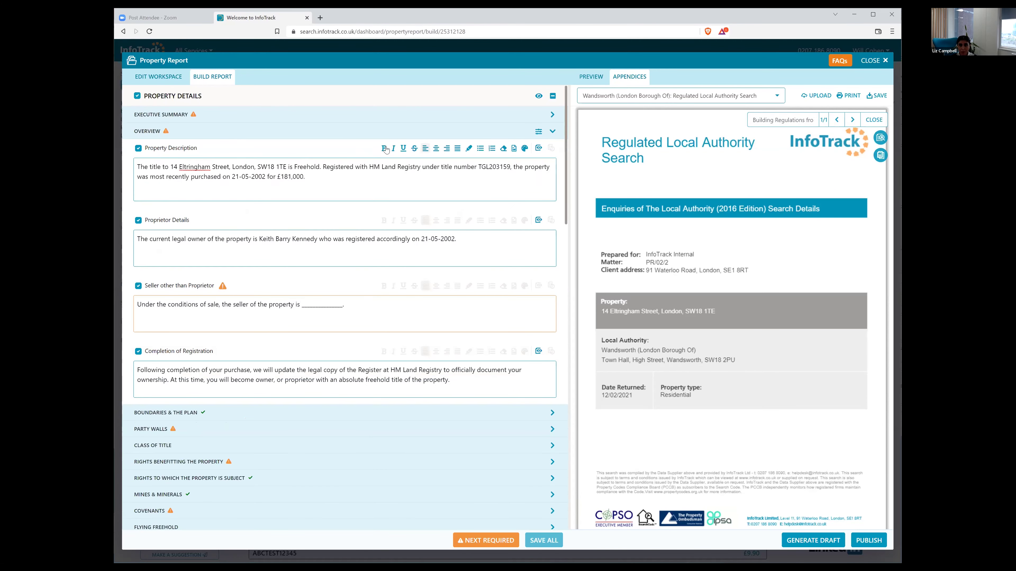
{"action": "left_click", "coordinate": [393, 149]}
{"action": "left_click", "coordinate": [403, 150]}
{"action": "left_click", "coordinate": [414, 149]}
{"action": "left_click", "coordinate": [416, 189]}
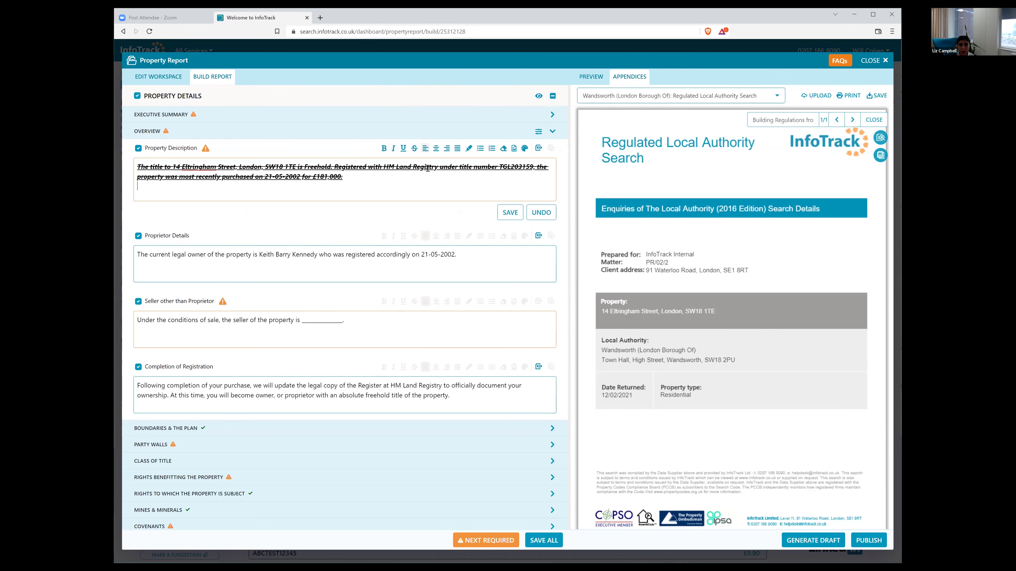
- Centre the Property Description text, restore its left alignment, and open and cancel the image insertion file chooser
{"action": "left_click_drag", "start_coordinate": [378, 187], "coordinate": [139, 165]}
{"action": "left_click", "coordinate": [436, 148]}
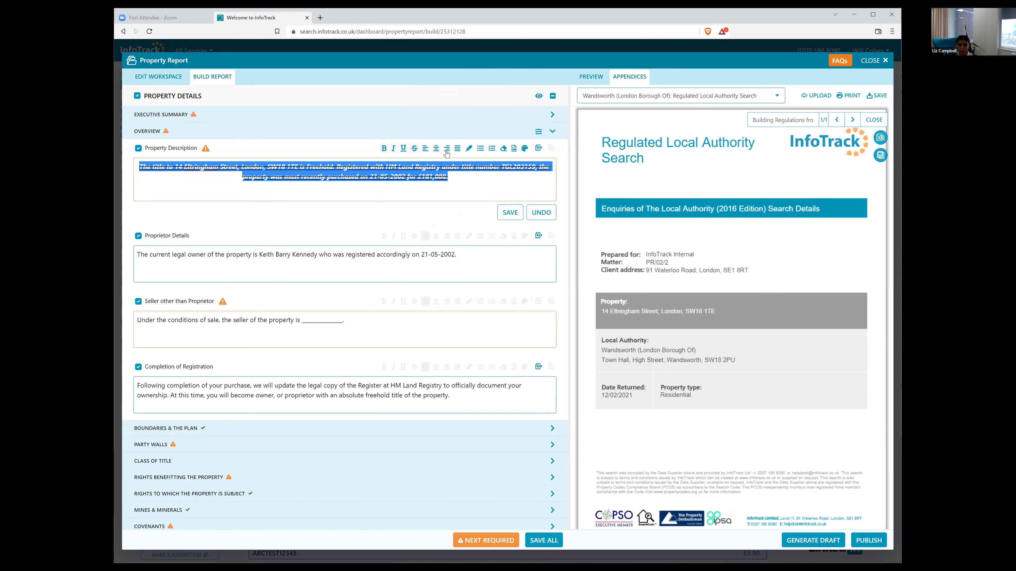
{"action": "left_click", "coordinate": [425, 148]}
{"action": "left_click", "coordinate": [429, 178]}
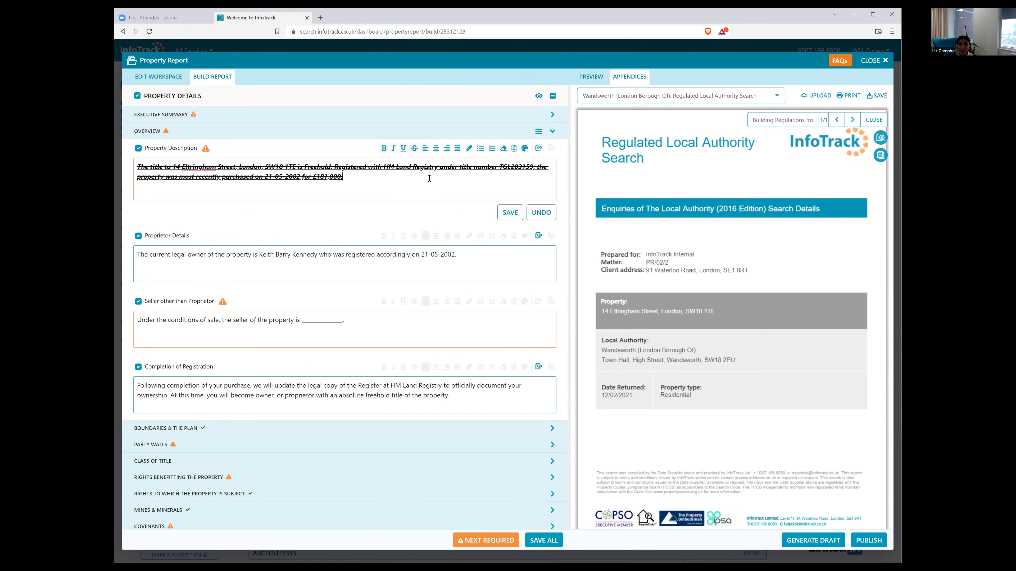
{"action": "left_click", "coordinate": [514, 150]}
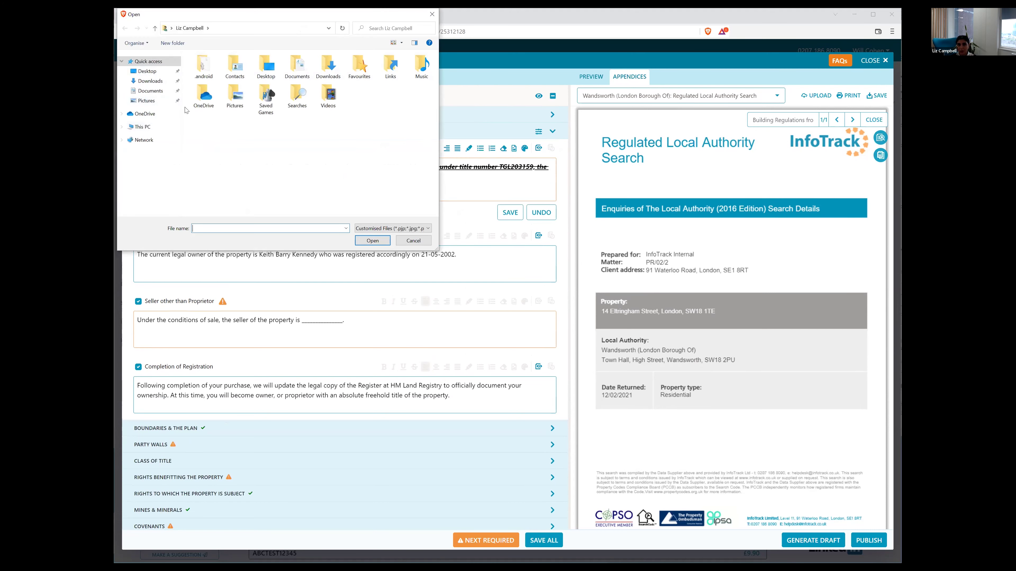
{"action": "left_click", "coordinate": [432, 15]}
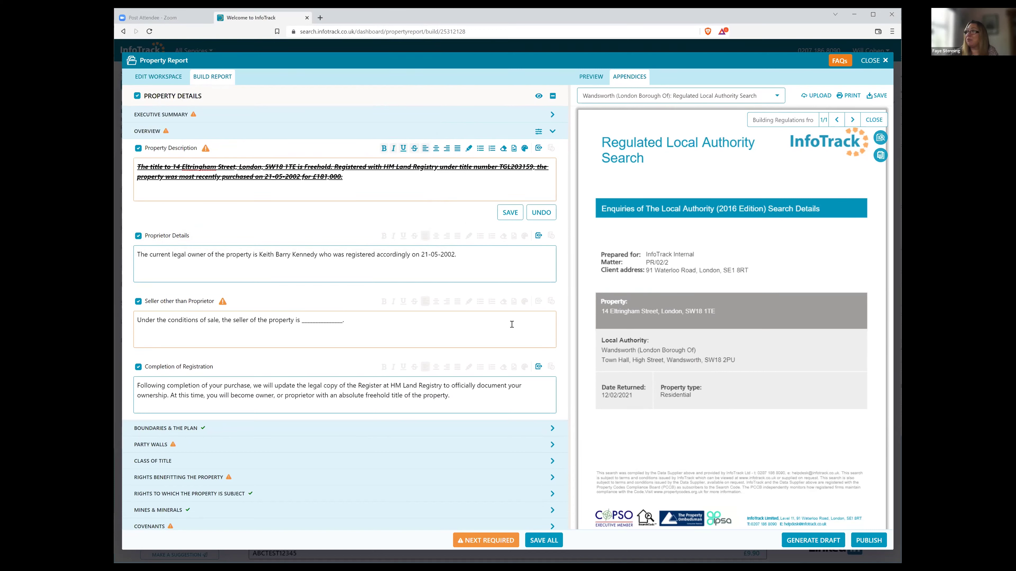
- Collapse Overview and exclude Enquiries of the Seller, Searches, Mortgage, and Additional Details, Payments & Disclaimers from the report
{"action": "left_click", "coordinate": [512, 324]}
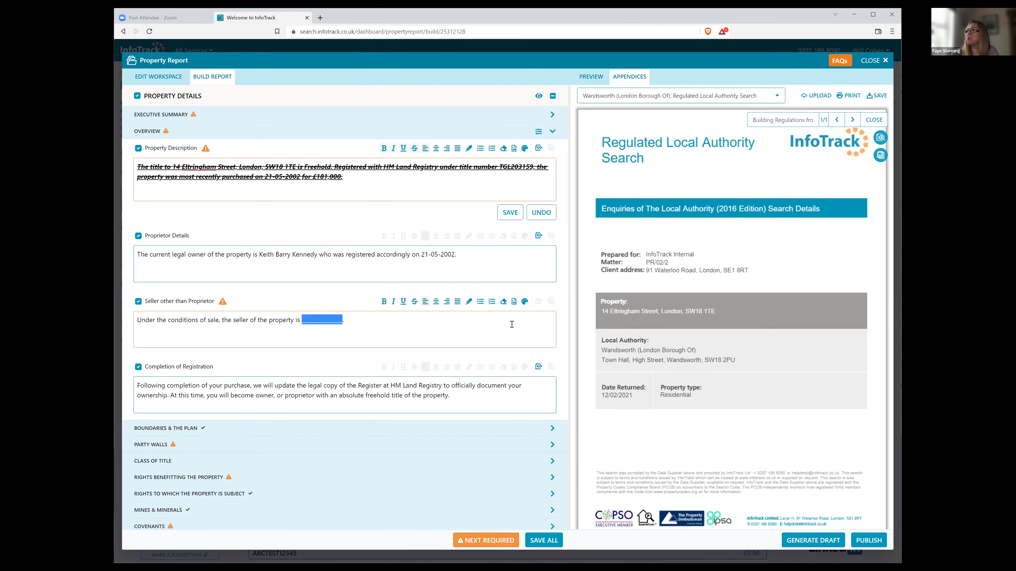
{"action": "left_click", "coordinate": [180, 131]}
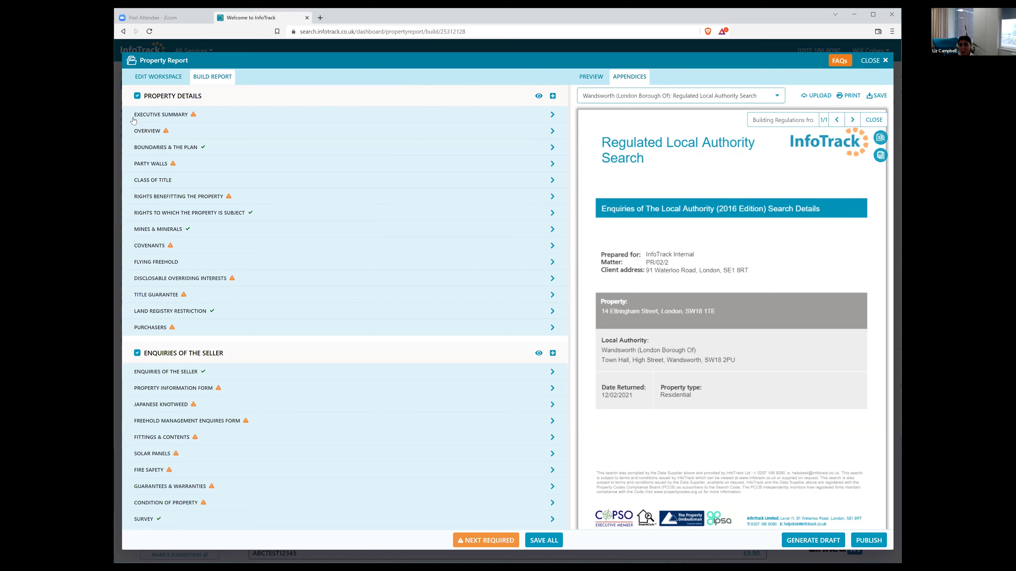
{"action": "left_click", "coordinate": [137, 354]}
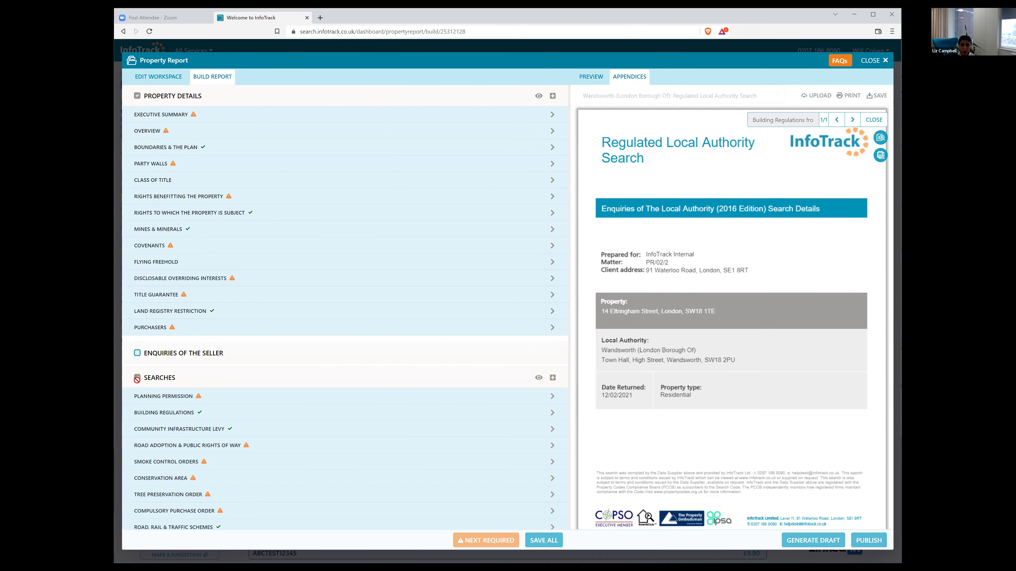
{"action": "left_click", "coordinate": [138, 379]}
{"action": "left_click", "coordinate": [136, 402]}
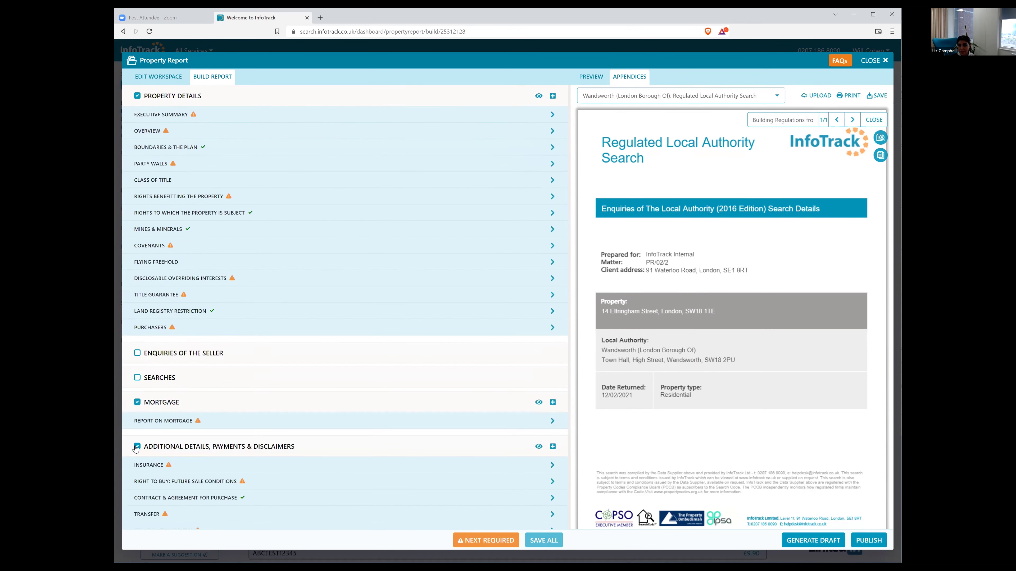
{"action": "left_click", "coordinate": [137, 427]}
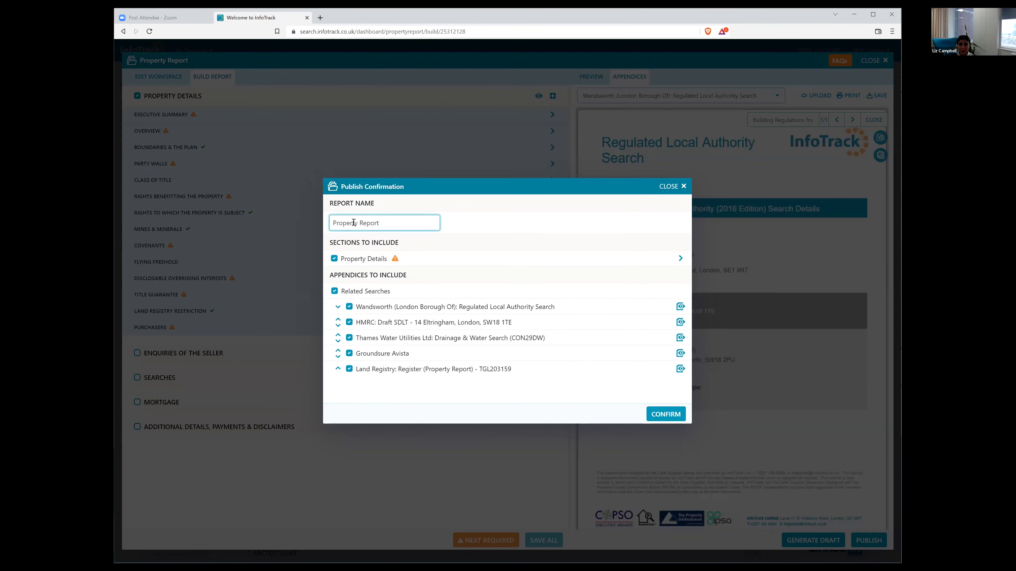
- In the publish confirmation, name the report Title Report and include only the Land Registry register as an appendix
{"action": "double_click", "coordinate": [354, 223]}
{"action": "type", "text": "Title"}
{"action": "key", "text": "BackSpace"}
{"action": "key", "text": "BackSpace"}
{"action": "key", "text": "BackSpace"}
{"action": "key", "text": "BackSpace"}
{"action": "type", "text": "itle"}
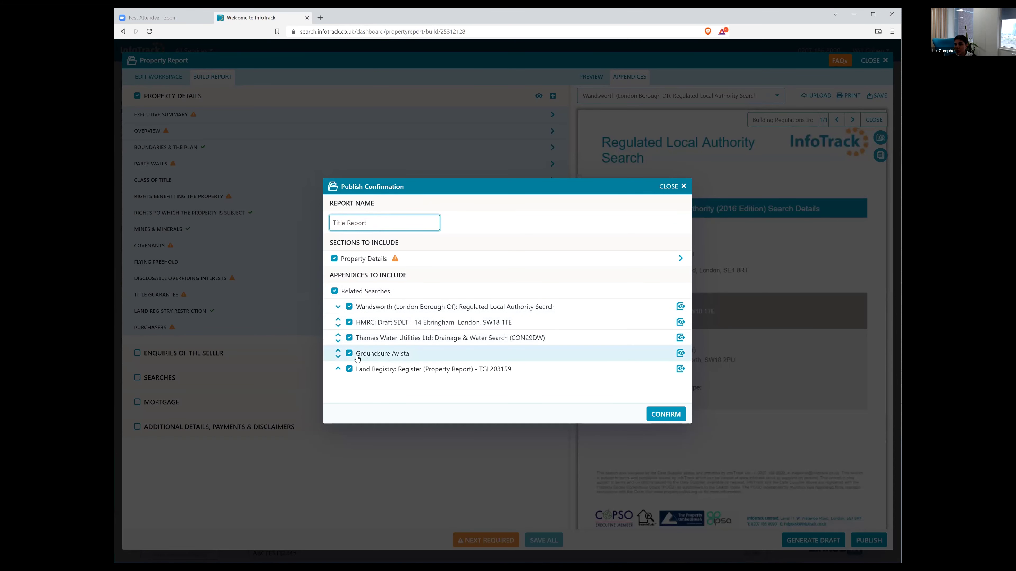
{"action": "left_click", "coordinate": [334, 291]}
{"action": "left_click", "coordinate": [499, 369]}
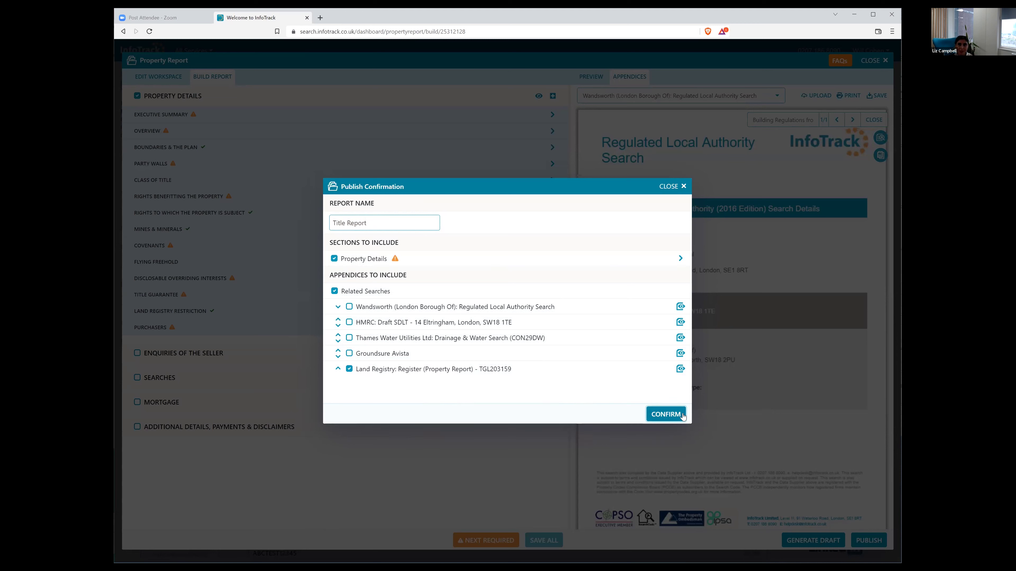
- Dismiss the publish confirmation and include the Enquiries of the Seller and Searches sections in the report again
{"action": "left_click", "coordinate": [666, 414]}
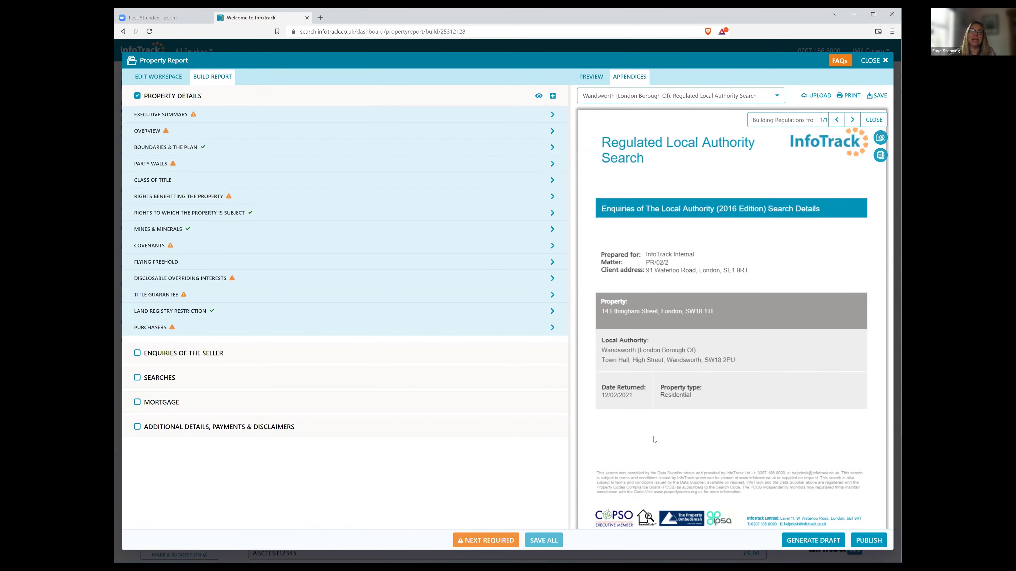
{"action": "left_click", "coordinate": [168, 355]}
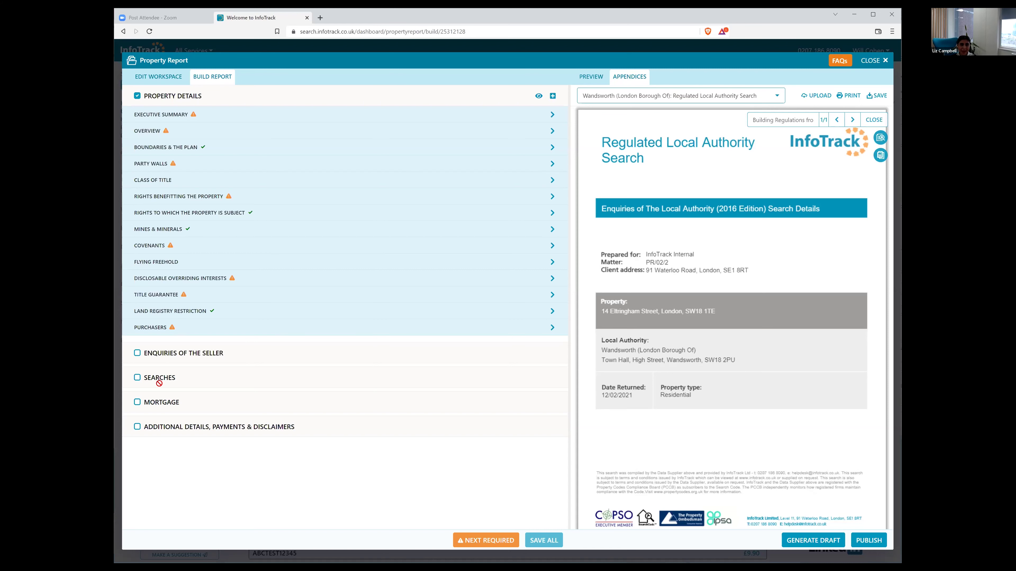
{"action": "scroll", "coordinate": [164, 441], "scroll_direction": "down", "scroll_amount": 3}
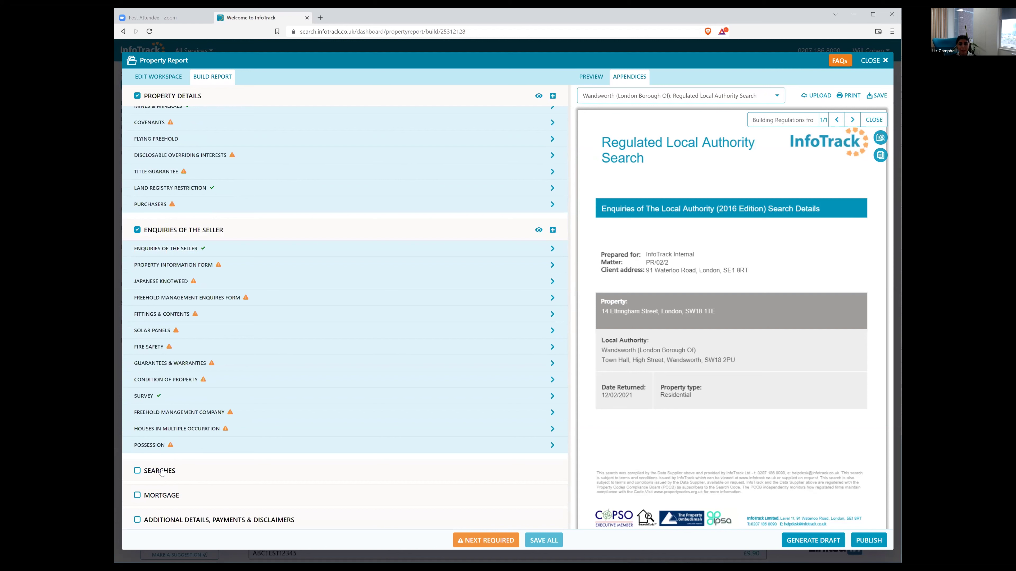
{"action": "left_click", "coordinate": [160, 471]}
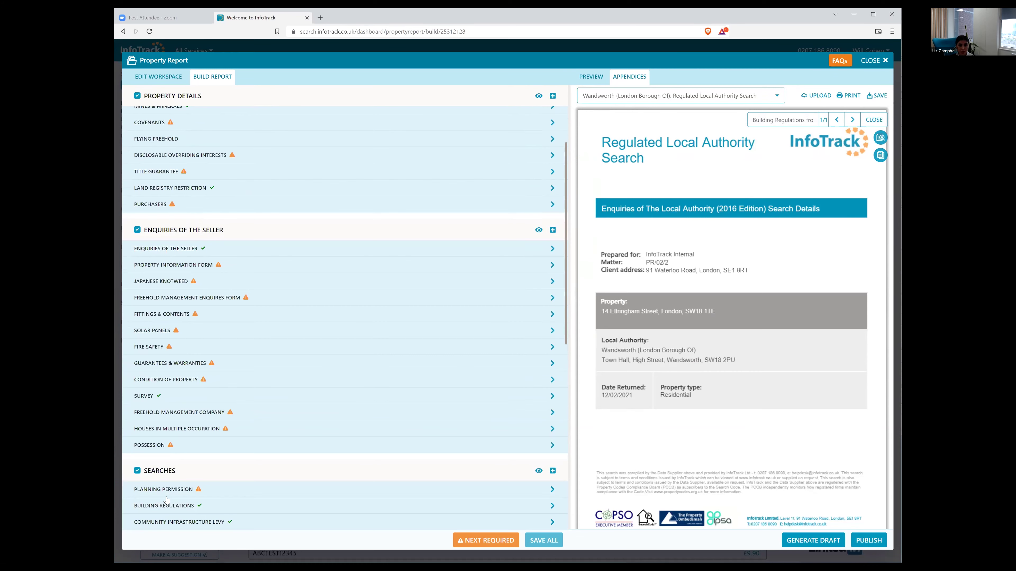
- Open Freehold Management Enquires Form under Enquiries of the Seller, highlight the FME1 Overview text, and collapse the subsection
{"action": "scroll", "coordinate": [164, 468], "scroll_direction": "down", "scroll_amount": 3}
{"action": "scroll", "coordinate": [170, 464], "scroll_direction": "up", "scroll_amount": 4}
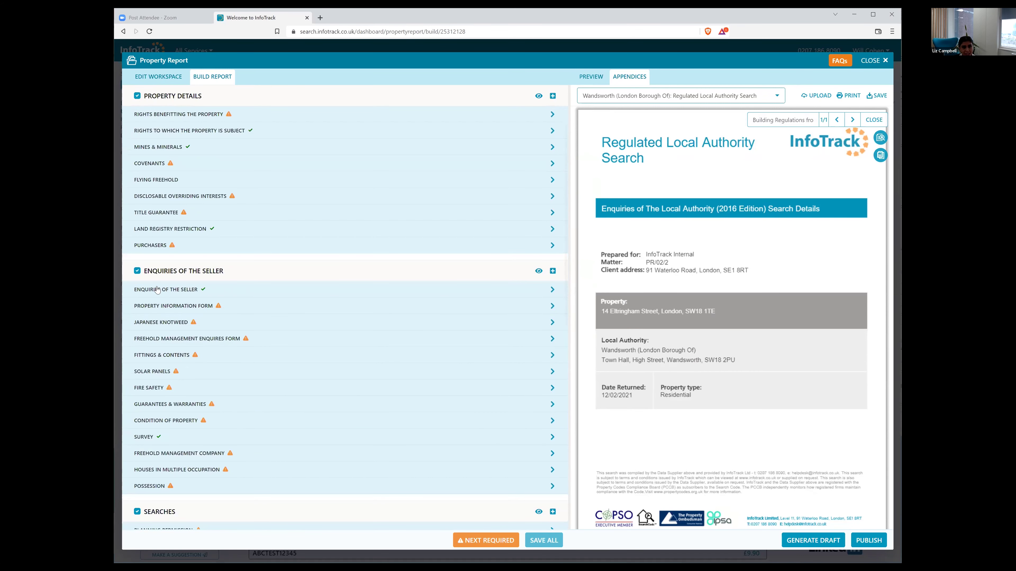
{"action": "left_click", "coordinate": [187, 346]}
{"action": "scroll", "coordinate": [307, 351], "scroll_direction": "down", "scroll_amount": 2}
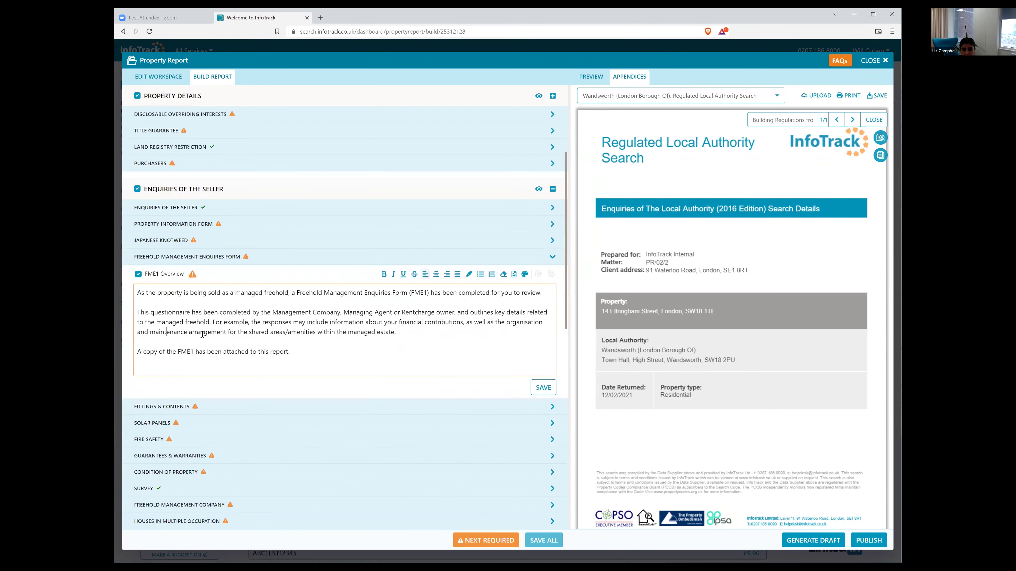
{"action": "left_click_drag", "start_coordinate": [306, 352], "coordinate": [272, 351]}
{"action": "key", "text": "ctrl+a"}
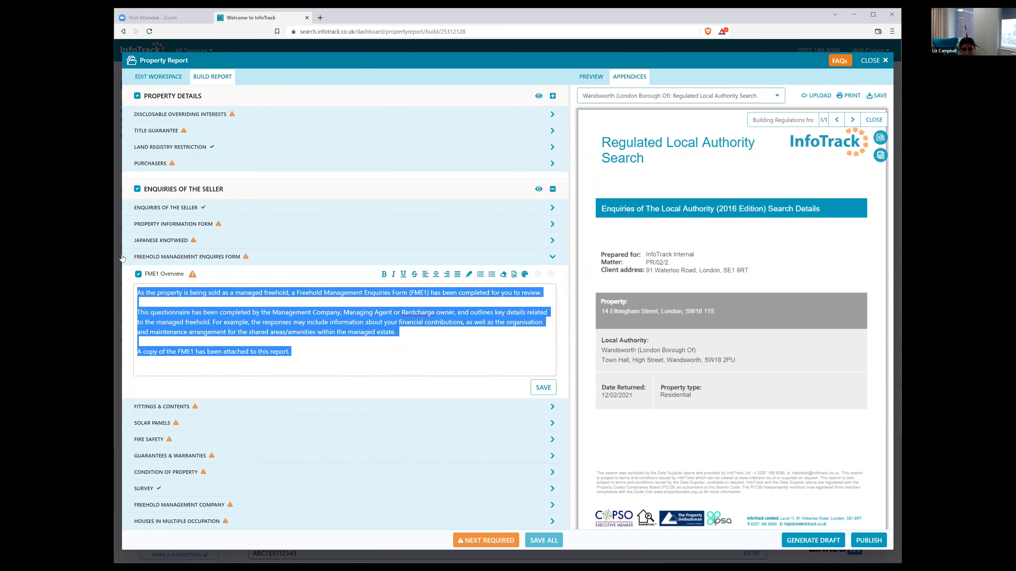
{"action": "left_click", "coordinate": [244, 345]}
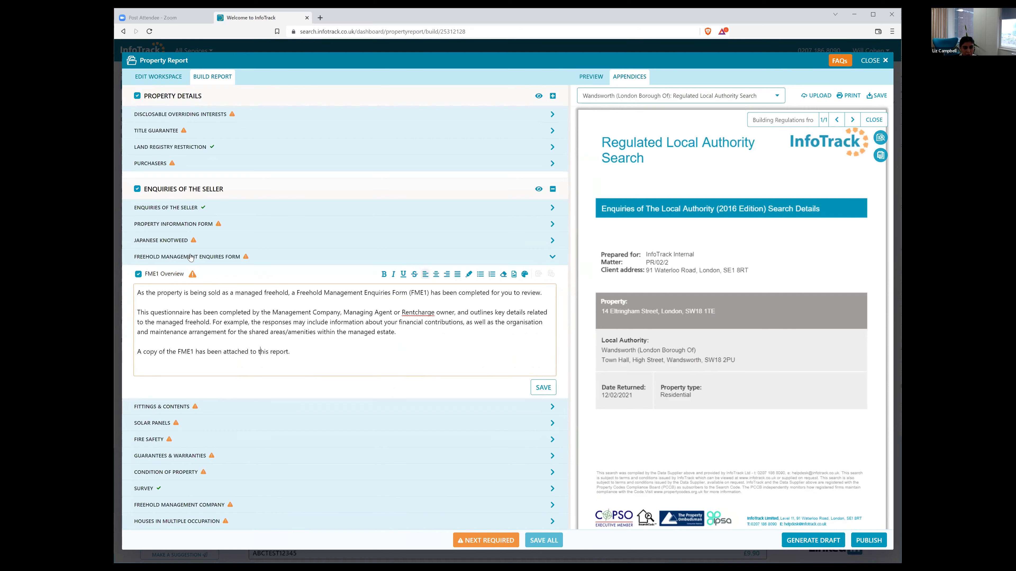
{"action": "left_click", "coordinate": [190, 257]}
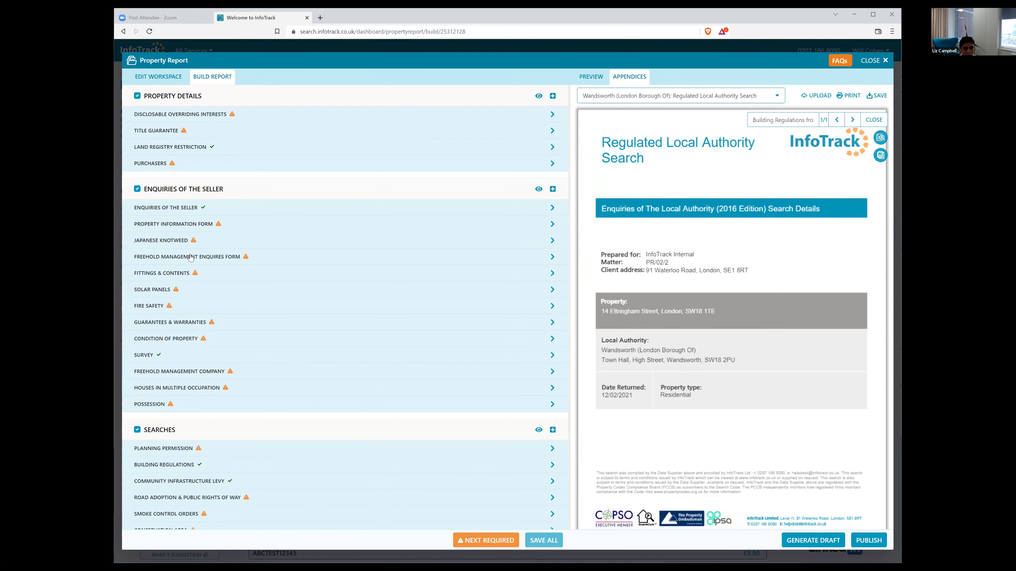
- Review the Freehold Management Company clauses from the overview through Freehold Service Charges, and collapse the subsection
{"action": "left_click", "coordinate": [209, 372]}
{"action": "scroll", "coordinate": [319, 483], "scroll_direction": "down", "scroll_amount": 4}
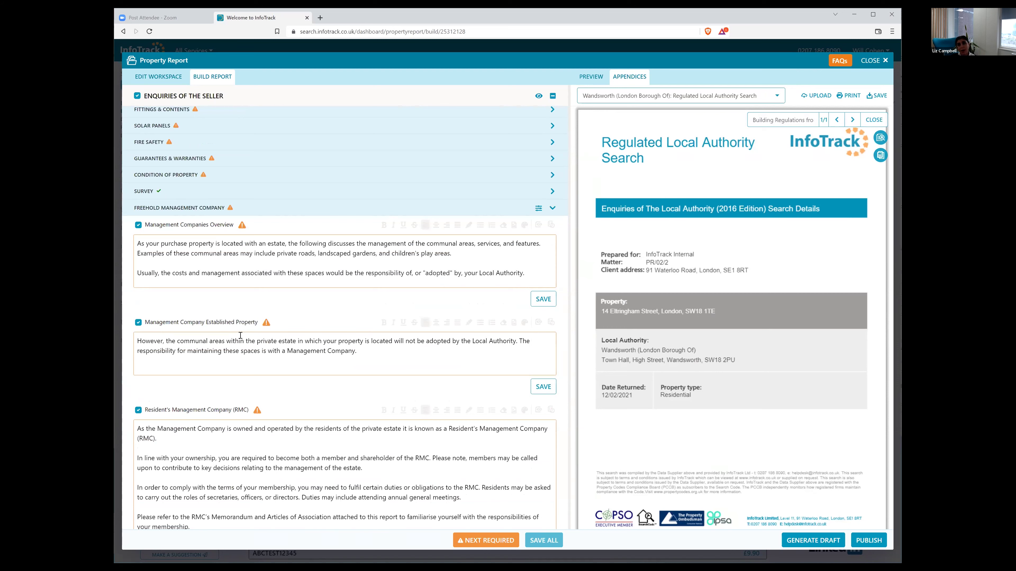
{"action": "scroll", "coordinate": [231, 345], "scroll_direction": "down", "scroll_amount": 10}
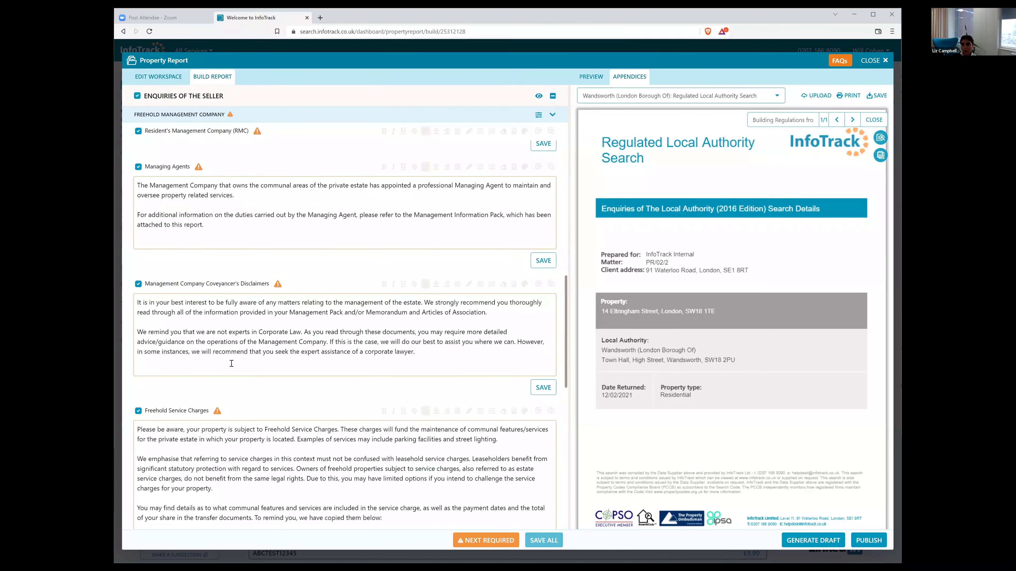
{"action": "scroll", "coordinate": [248, 440], "scroll_direction": "down", "scroll_amount": 3}
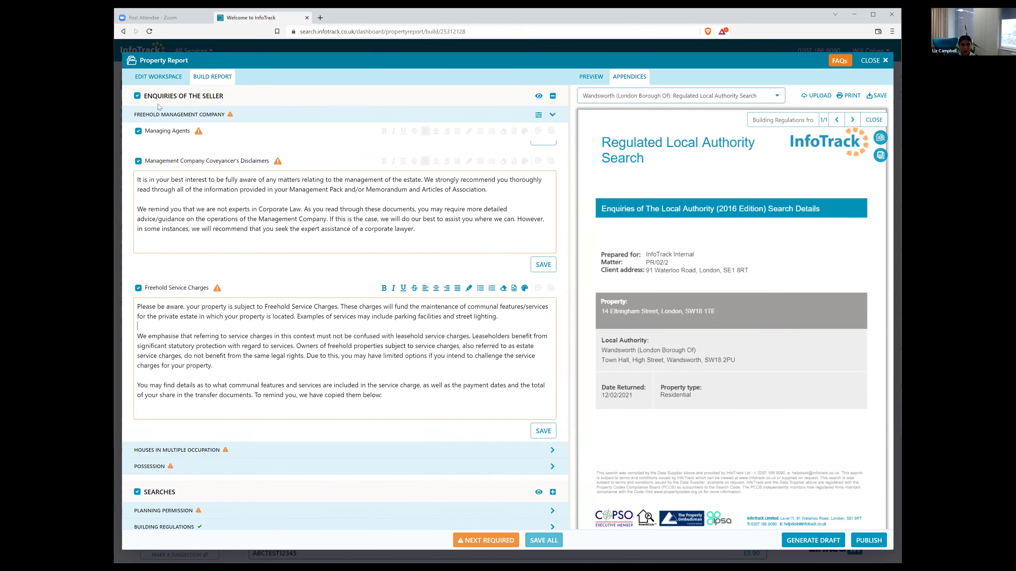
{"action": "left_click", "coordinate": [161, 117]}
- Include Additional Details, Payments & Disclaimers in the report and review its Stamp Duty Land Tax clauses
{"action": "left_click", "coordinate": [161, 520]}
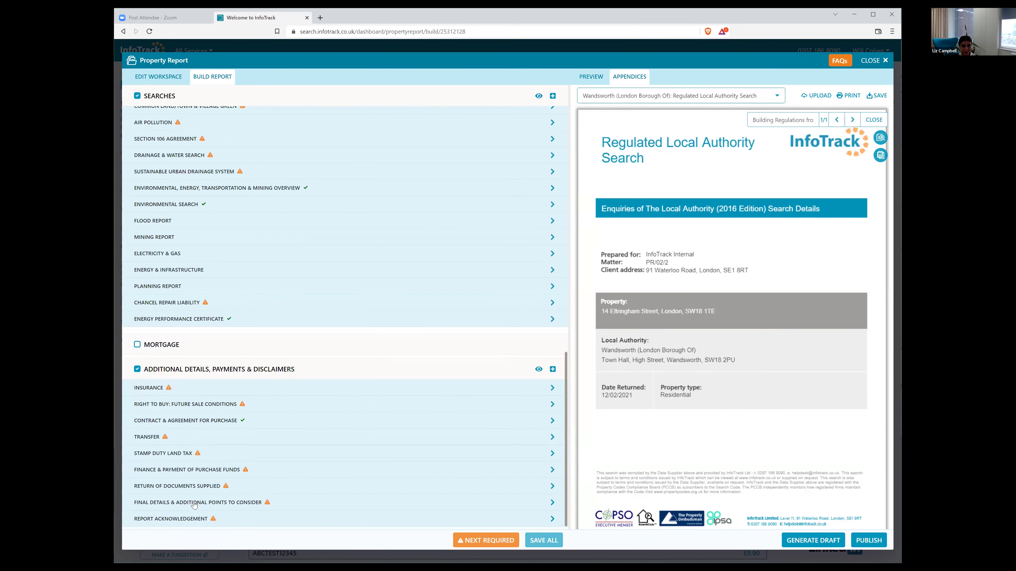
{"action": "left_click", "coordinate": [245, 454]}
{"action": "scroll", "coordinate": [242, 456], "scroll_direction": "down", "scroll_amount": 8}
{"action": "scroll", "coordinate": [242, 459], "scroll_direction": "down", "scroll_amount": 6}
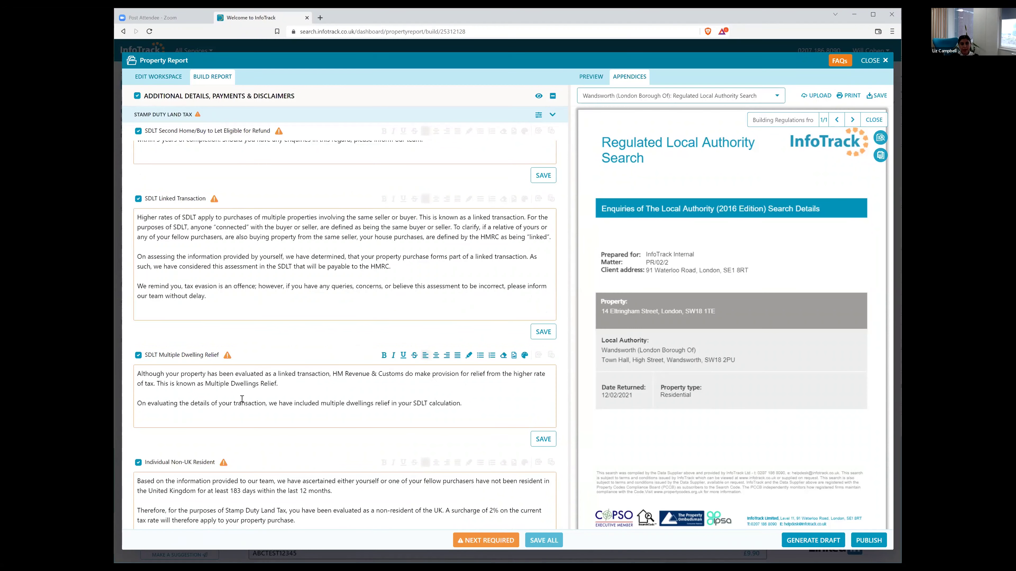
{"action": "scroll", "coordinate": [242, 399], "scroll_direction": "up", "scroll_amount": 3}
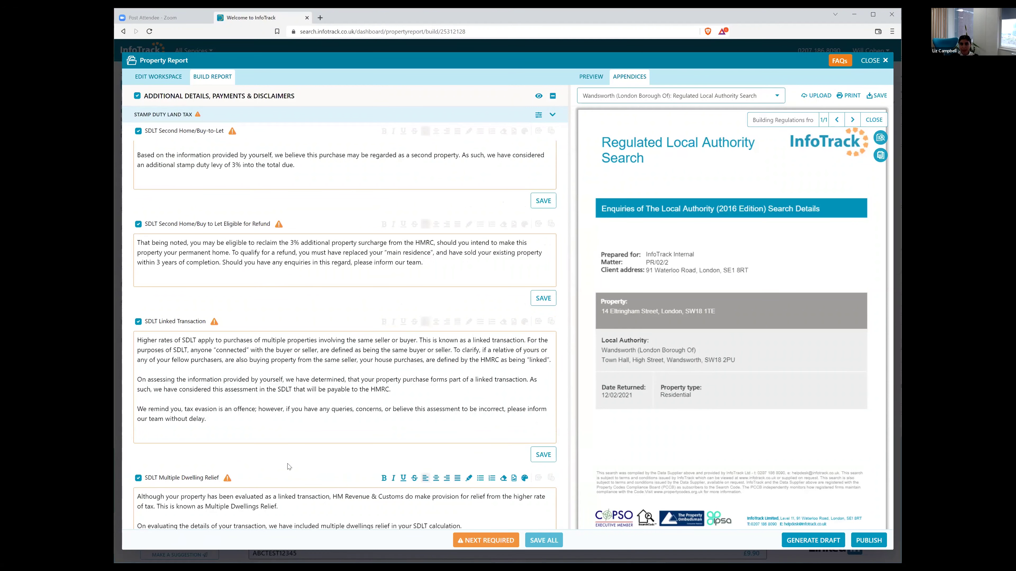
{"action": "left_click", "coordinate": [592, 97]}
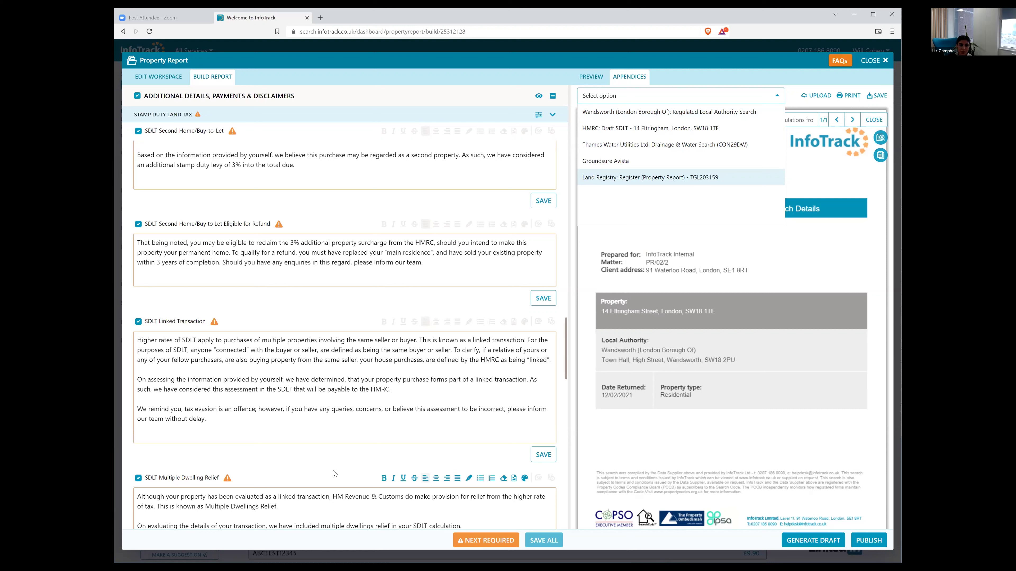
- Replace the SDLT Linked Transaction text with "add your own text" and collapse Stamp Duty Land Tax
{"action": "left_click_drag", "start_coordinate": [208, 419], "coordinate": [137, 340]}
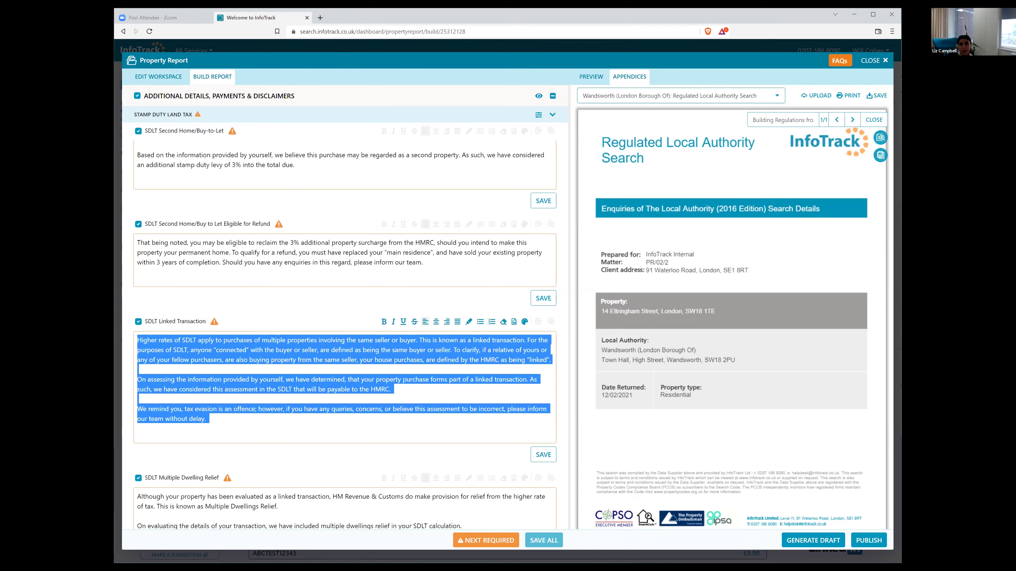
{"action": "key", "text": "BackSpace"}
{"action": "type", "text": "add your"}
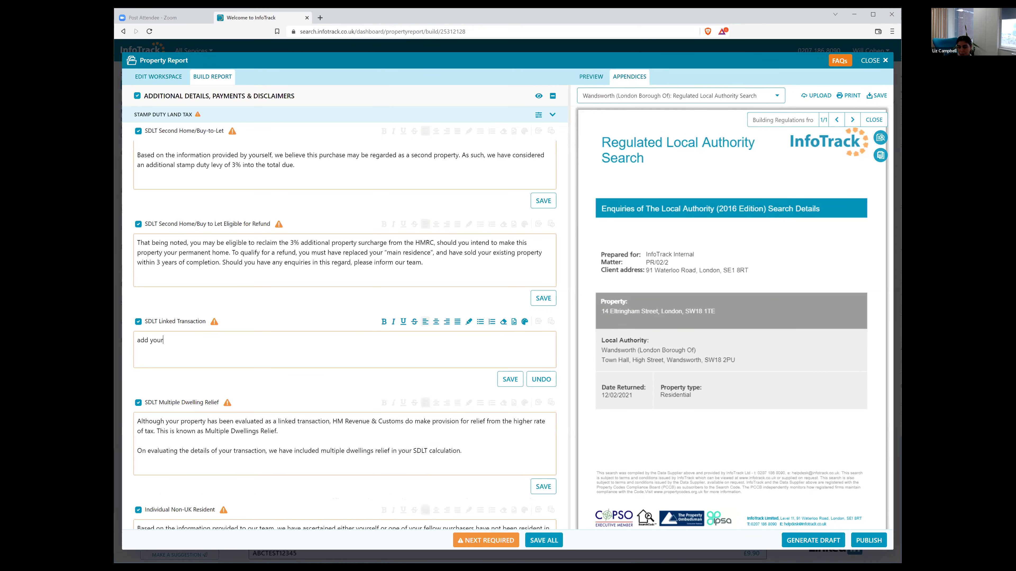
{"action": "type", "text": " own text"}
{"action": "left_click", "coordinate": [233, 117]}
- Open the Executive Summary under Property Details, highlight and review its text, and collapse it
{"action": "scroll", "coordinate": [400, 256], "scroll_direction": "up", "scroll_amount": 10}
{"action": "left_click", "coordinate": [232, 114]}
{"action": "left_click_drag", "start_coordinate": [348, 211], "coordinate": [400, 440]}
{"action": "scroll", "coordinate": [400, 360], "scroll_direction": "down", "scroll_amount": 10}
{"action": "scroll", "coordinate": [530, 307], "scroll_direction": "up", "scroll_amount": 5}
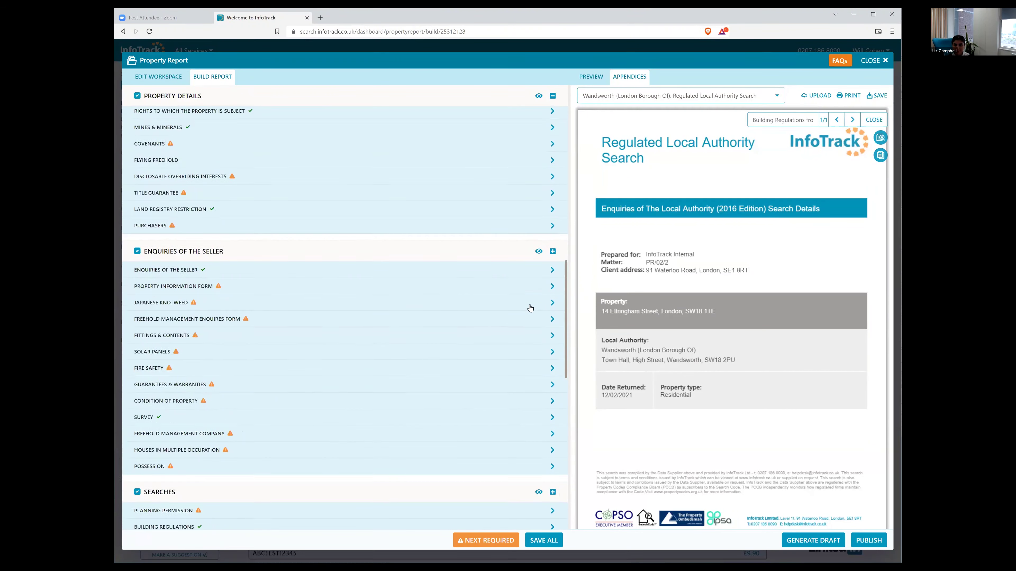
{"action": "scroll", "coordinate": [530, 308], "scroll_direction": "up", "scroll_amount": 5}
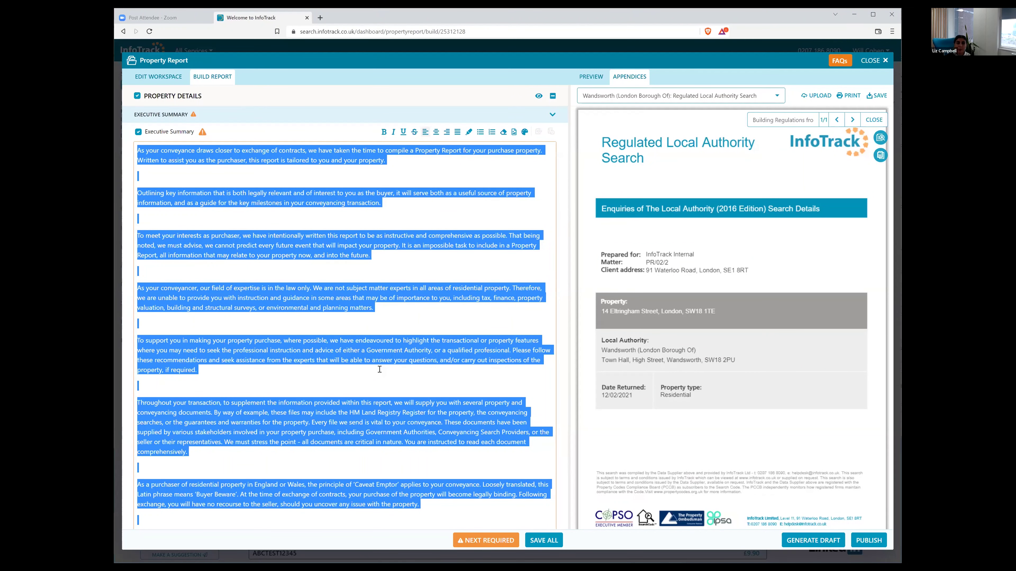
{"action": "left_click", "coordinate": [380, 369]}
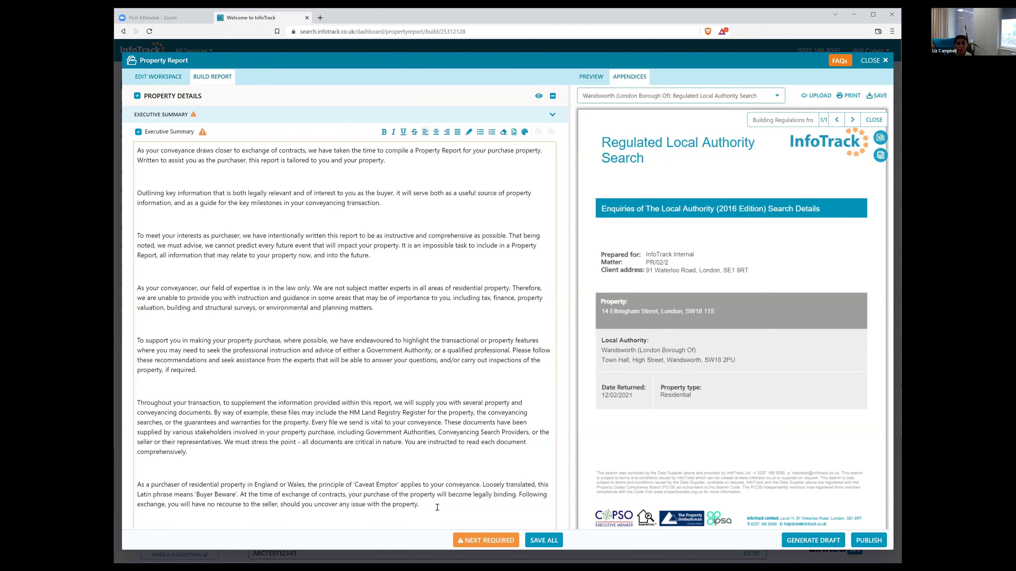
{"action": "left_click", "coordinate": [240, 119]}
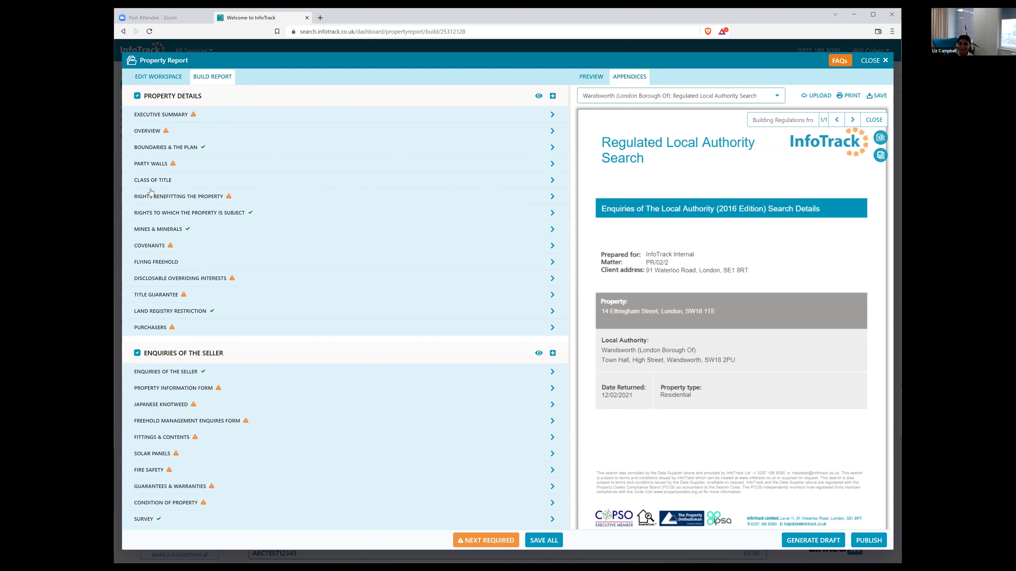
- Maximise the browser window and start publishing the report with Property Details as the only included section
{"action": "left_click", "coordinate": [874, 15]}
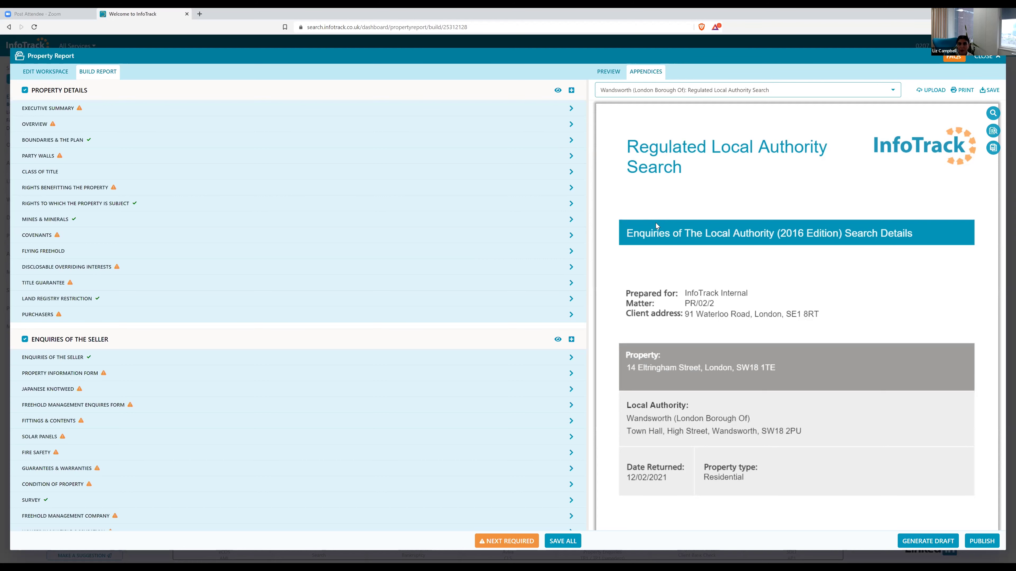
{"action": "left_click", "coordinate": [981, 541]}
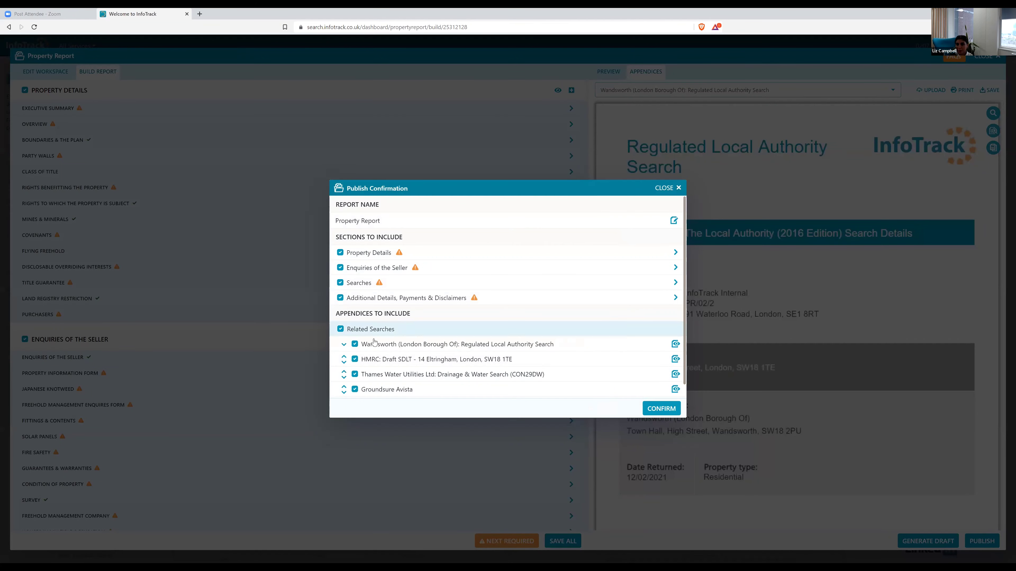
{"action": "left_click", "coordinate": [340, 267]}
{"action": "left_click", "coordinate": [340, 282]}
{"action": "left_click", "coordinate": [340, 298]}
- Include only the Land Registry register as an appendix and confirm publishing the report
{"action": "left_click", "coordinate": [340, 329]}
{"action": "left_click", "coordinate": [354, 391]}
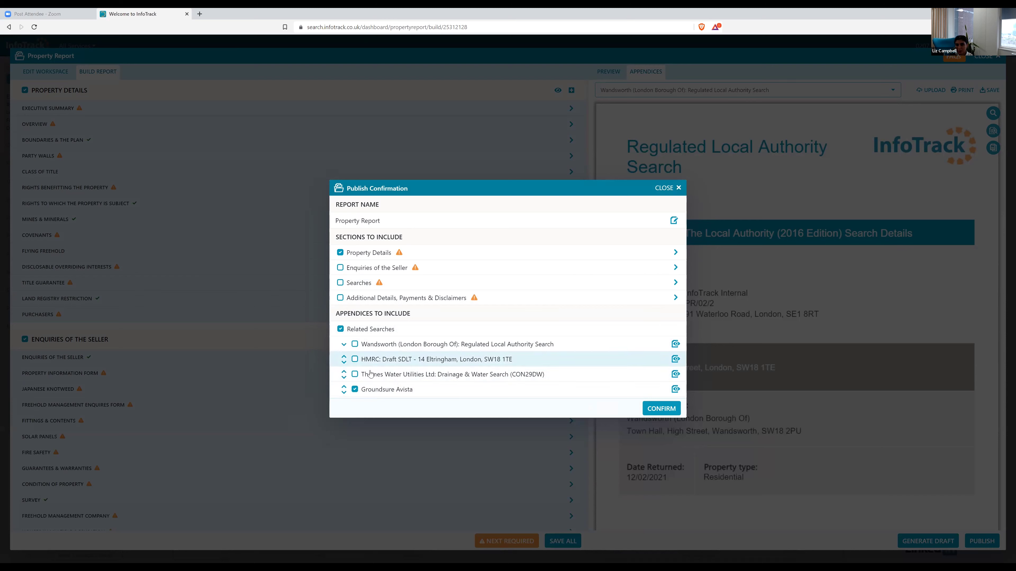
{"action": "scroll", "coordinate": [355, 384], "scroll_direction": "down", "scroll_amount": 1}
{"action": "left_click", "coordinate": [355, 391]}
{"action": "left_click", "coordinate": [352, 376]}
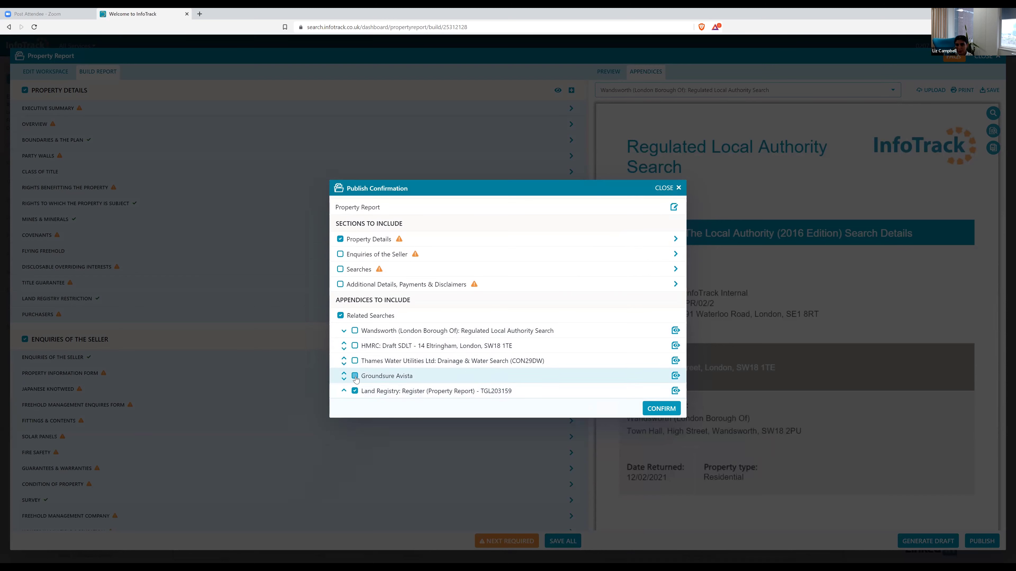
{"action": "left_click", "coordinate": [657, 410]}
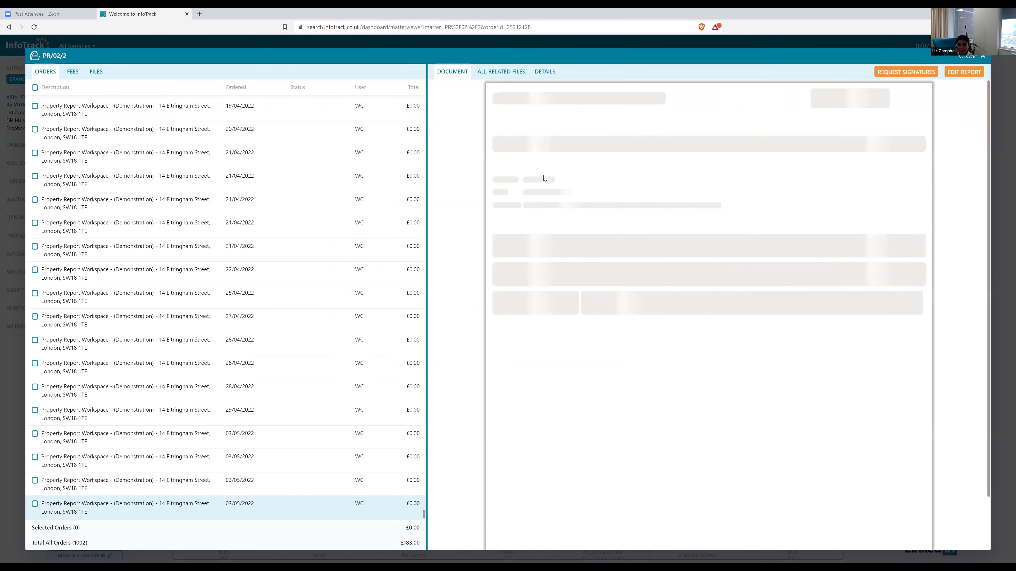
- Review the published report's cover, property pages and table of contents, and reopen the report for editing
{"action": "scroll", "coordinate": [637, 332], "scroll_direction": "down", "scroll_amount": 15}
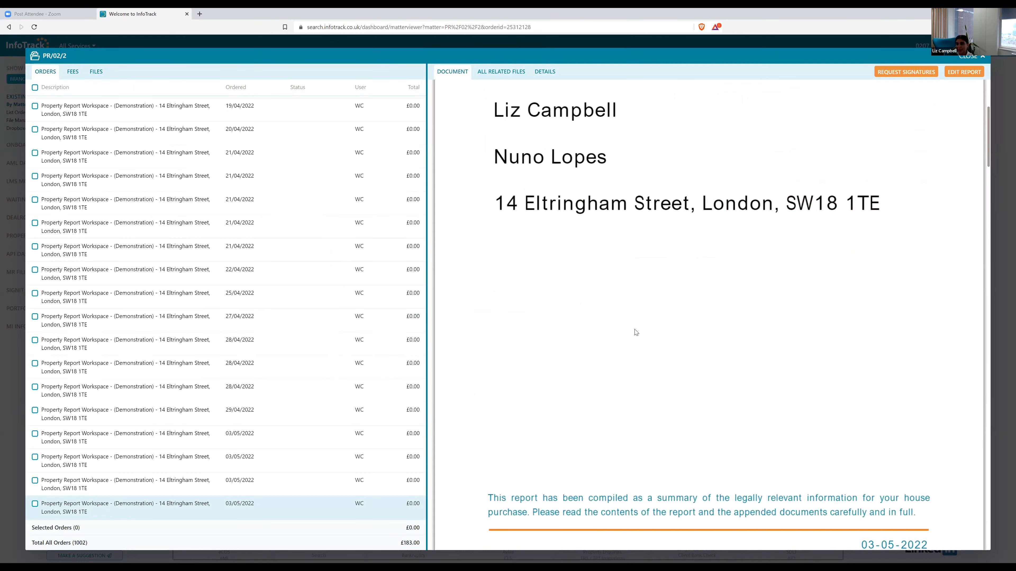
{"action": "scroll", "coordinate": [635, 334], "scroll_direction": "up", "scroll_amount": 5}
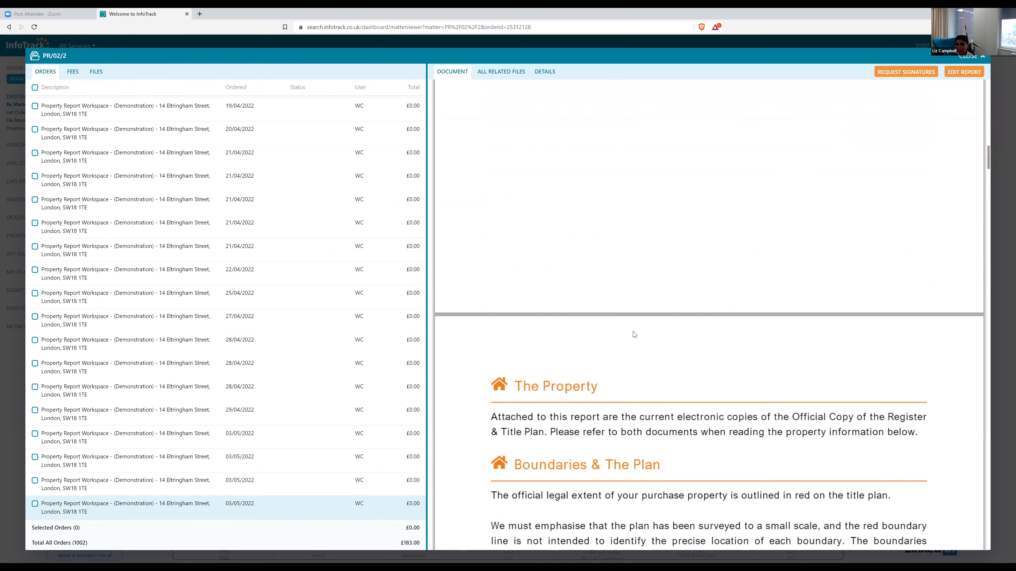
{"action": "scroll", "coordinate": [635, 335], "scroll_direction": "up", "scroll_amount": 3}
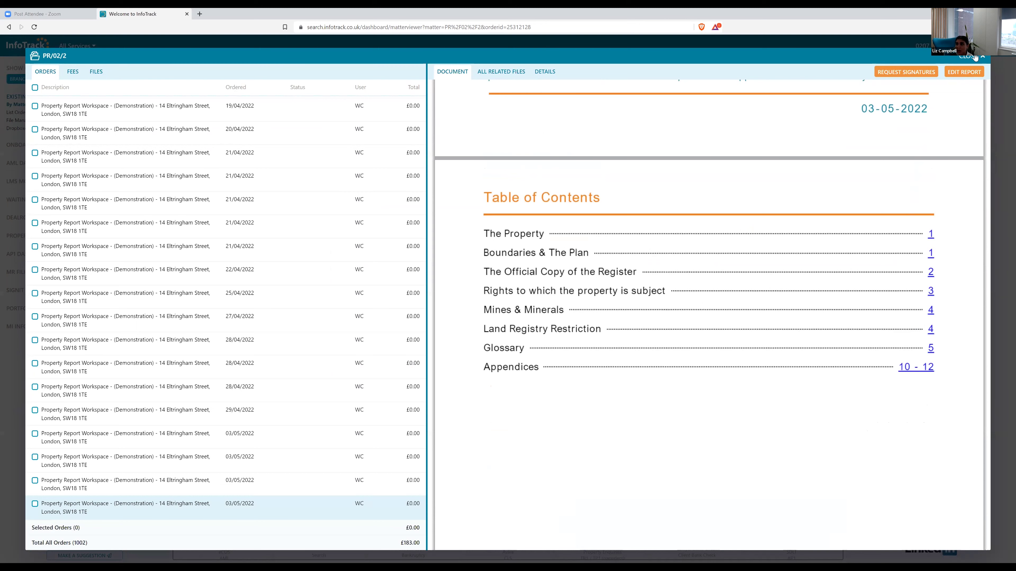
{"action": "left_click", "coordinate": [968, 74]}
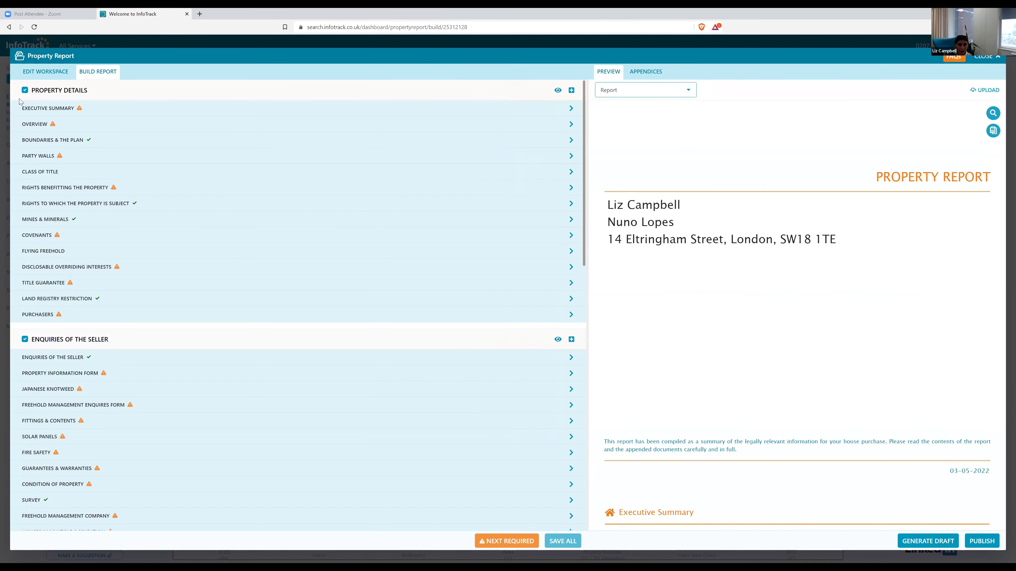
- Exclude Property Details, Enquiries of the Seller, and Additional Details, Payments & Disclaimers, and check the publish confirmation without publishing
{"action": "left_click", "coordinate": [25, 90]}
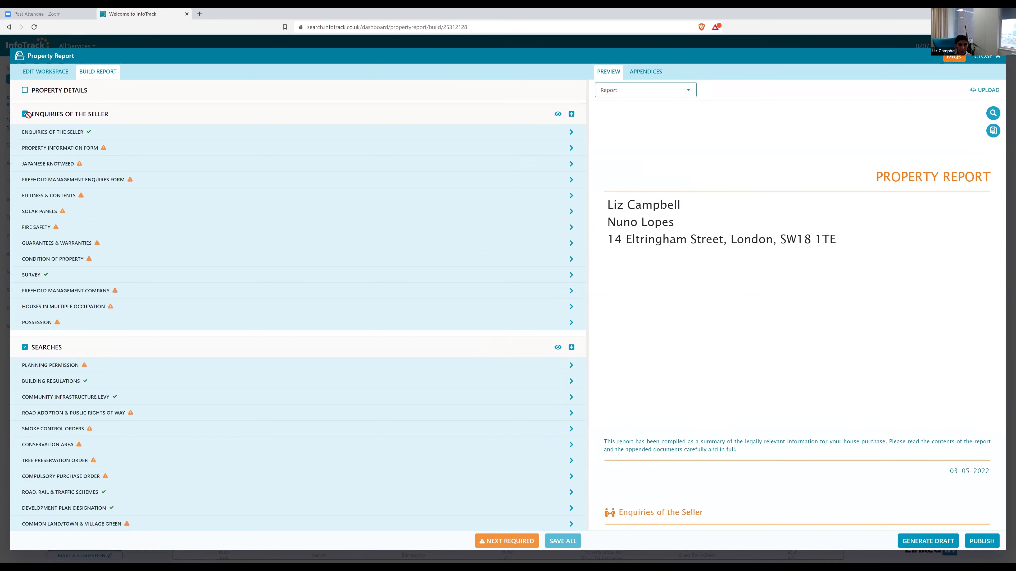
{"action": "left_click", "coordinate": [25, 114]}
{"action": "scroll", "coordinate": [52, 395], "scroll_direction": "down", "scroll_amount": 3}
{"action": "scroll", "coordinate": [52, 395], "scroll_direction": "down", "scroll_amount": 2}
{"action": "left_click", "coordinate": [26, 376]}
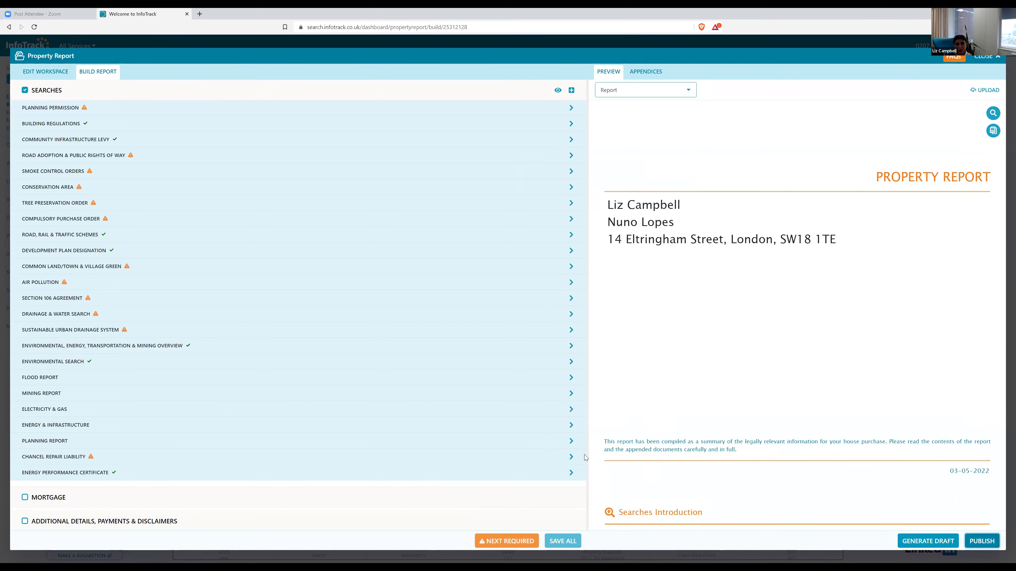
{"action": "left_click", "coordinate": [981, 541]}
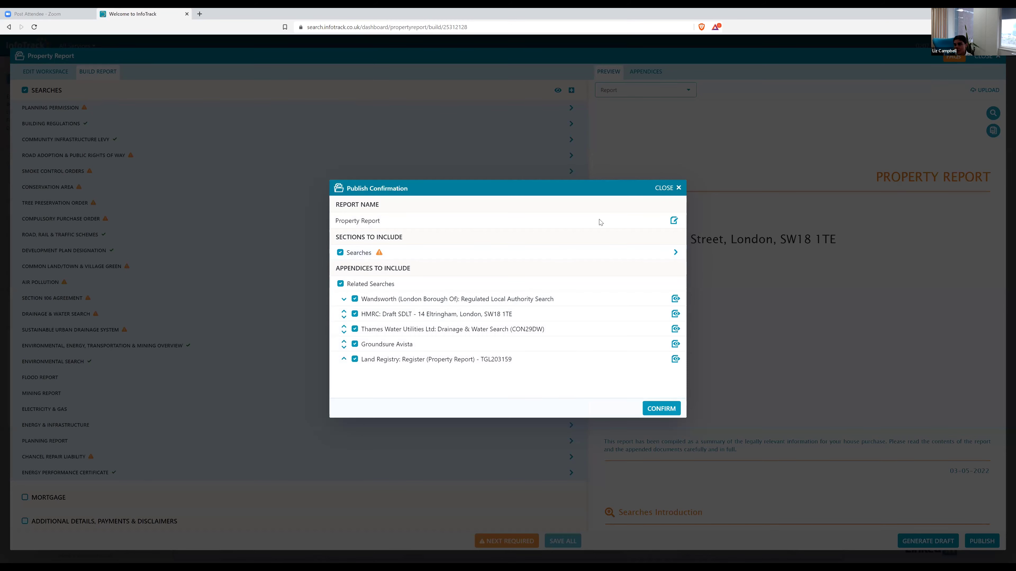
{"action": "left_click", "coordinate": [670, 189]}
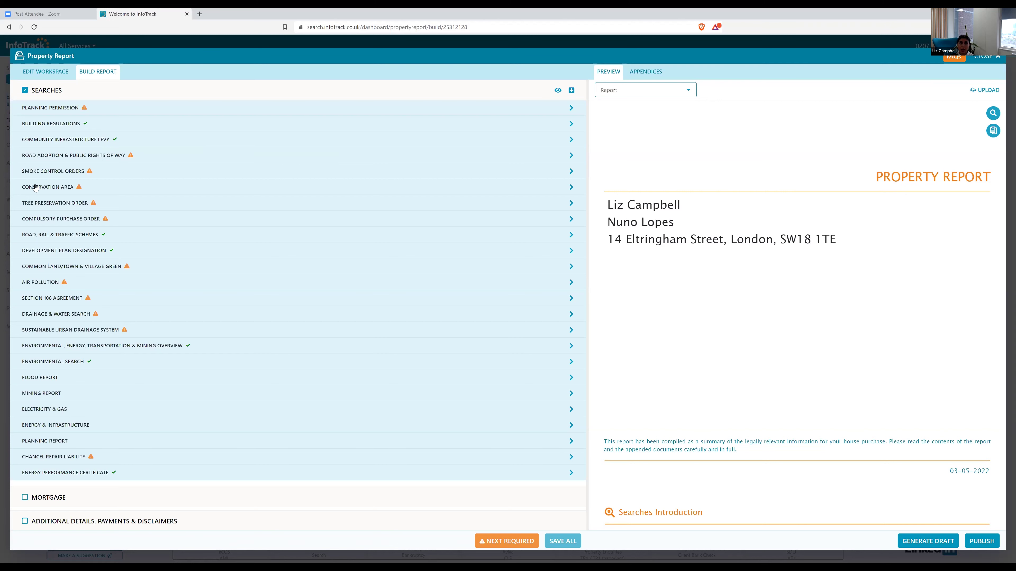
- Check the matter reference in the report's workspace details and return to building the report
{"action": "left_click", "coordinate": [26, 74]}
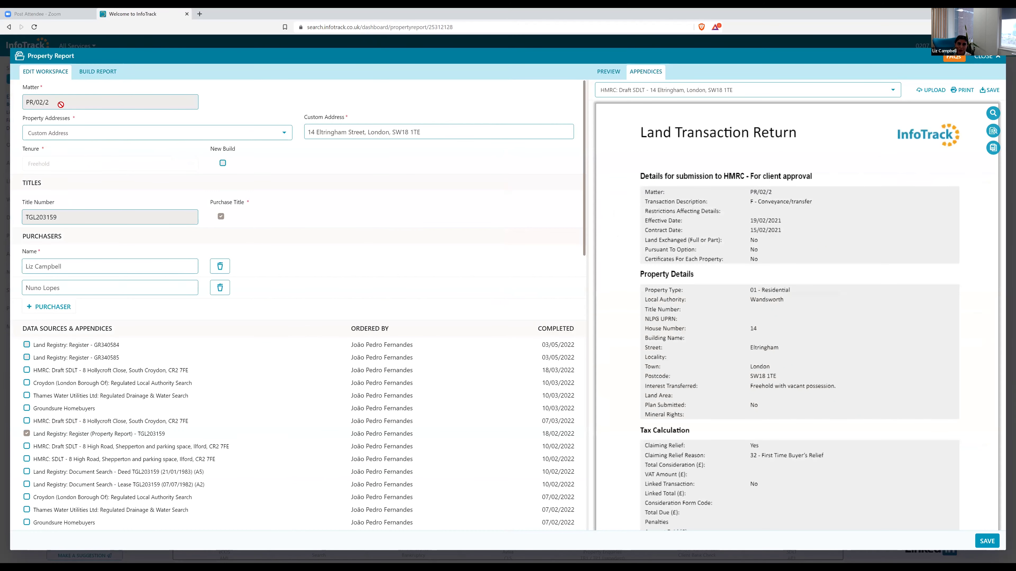
{"action": "left_click_drag", "start_coordinate": [57, 103], "coordinate": [26, 103]}
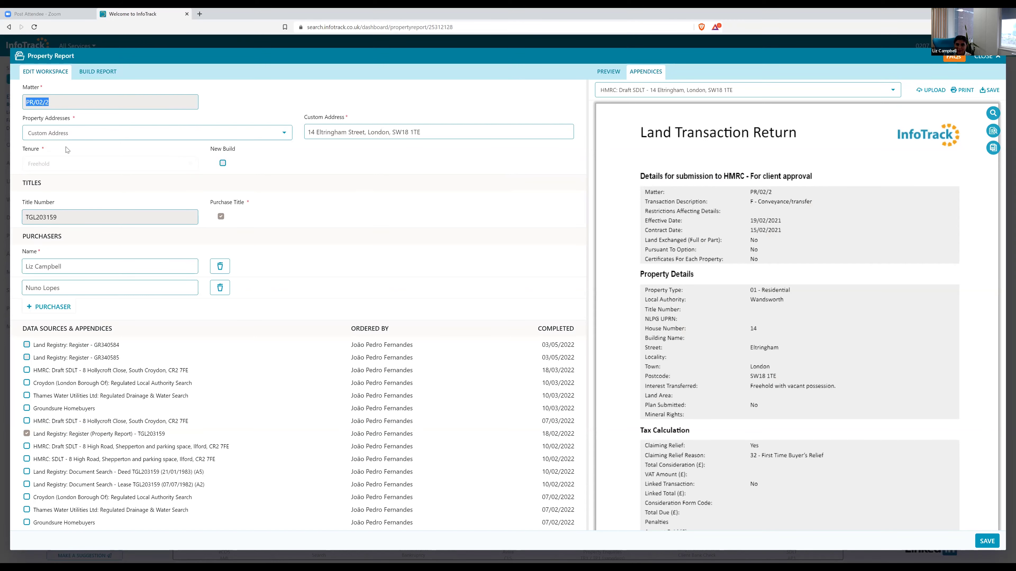
{"action": "left_click", "coordinate": [96, 74]}
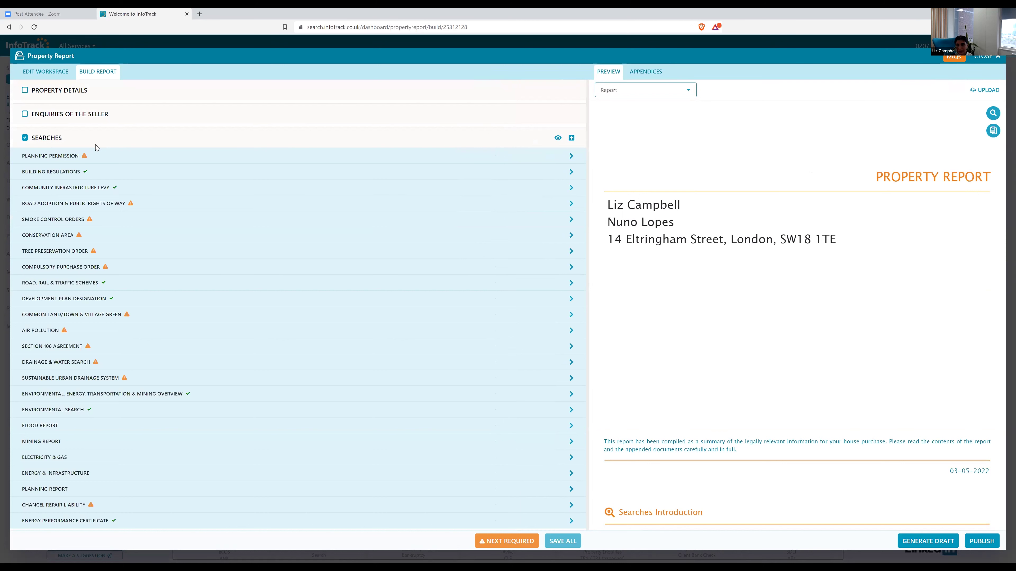
- Include the Property Details section in the report again and view its Executive Summary clause, collapsing it when done
{"action": "left_click_drag", "start_coordinate": [95, 145], "coordinate": [74, 93]}
{"action": "left_click", "coordinate": [74, 91]}
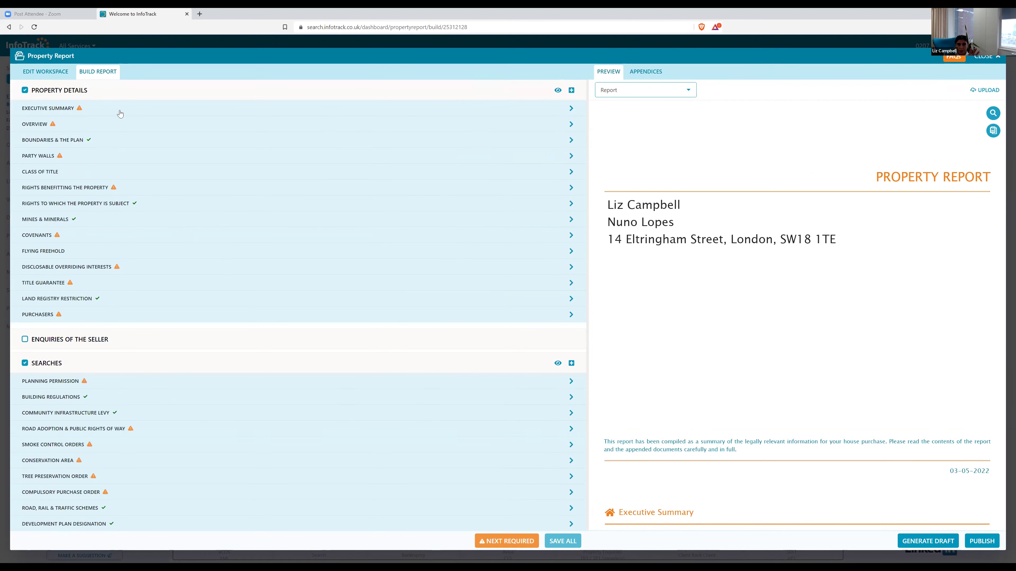
{"action": "left_click", "coordinate": [120, 113]}
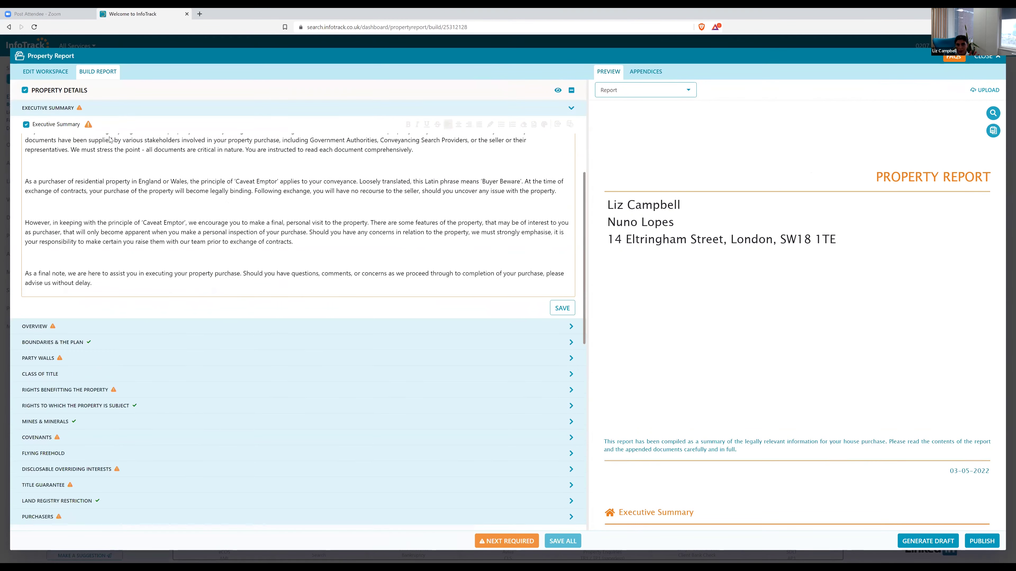
{"action": "left_click", "coordinate": [122, 104]}
{"action": "scroll", "coordinate": [446, 336], "scroll_direction": "down", "scroll_amount": 1}
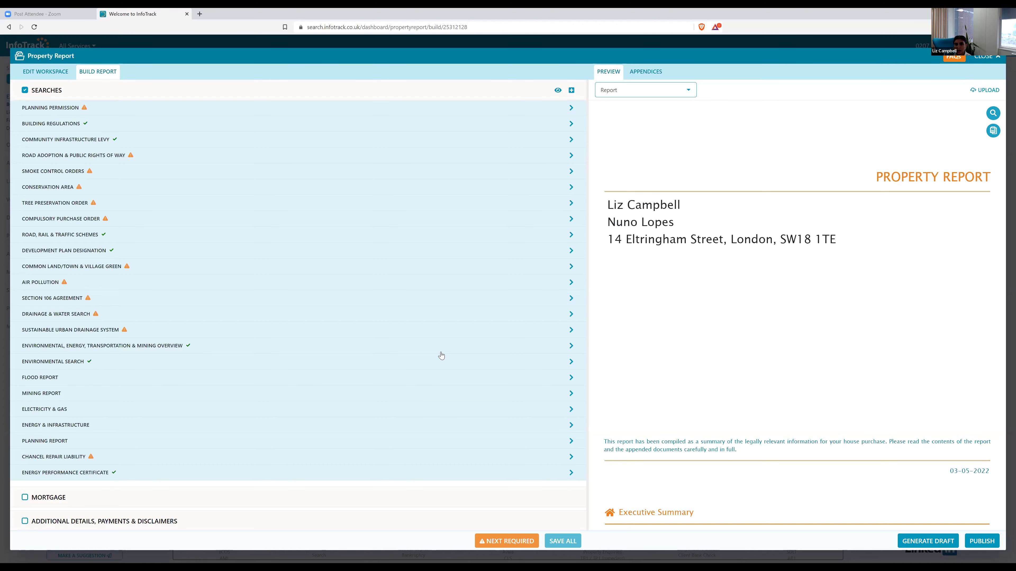
- Open the Air Pollution clause under Searches and place the text cursor below its introductory paragraph
{"action": "left_click", "coordinate": [116, 284]}
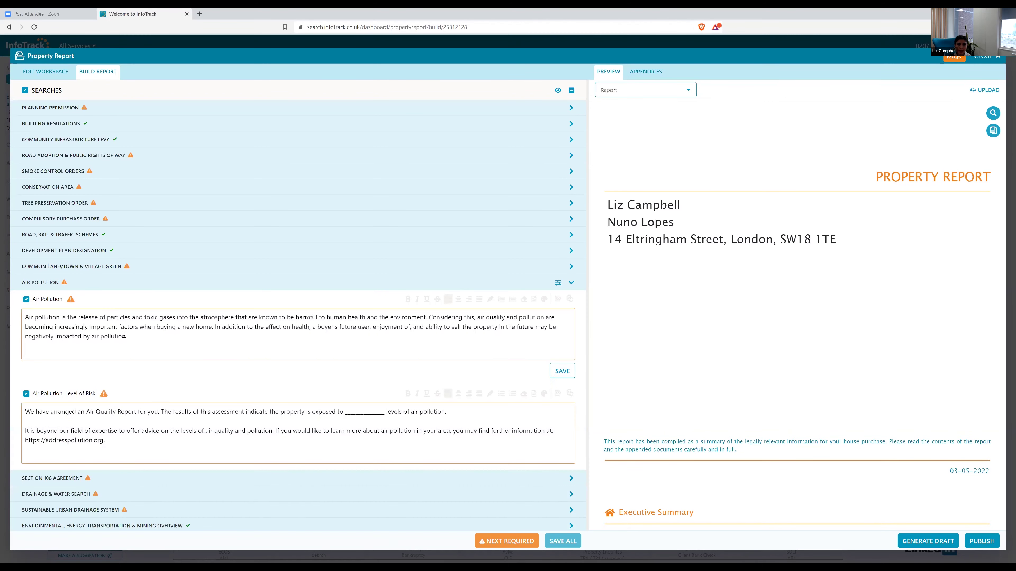
{"action": "left_click", "coordinate": [132, 346]}
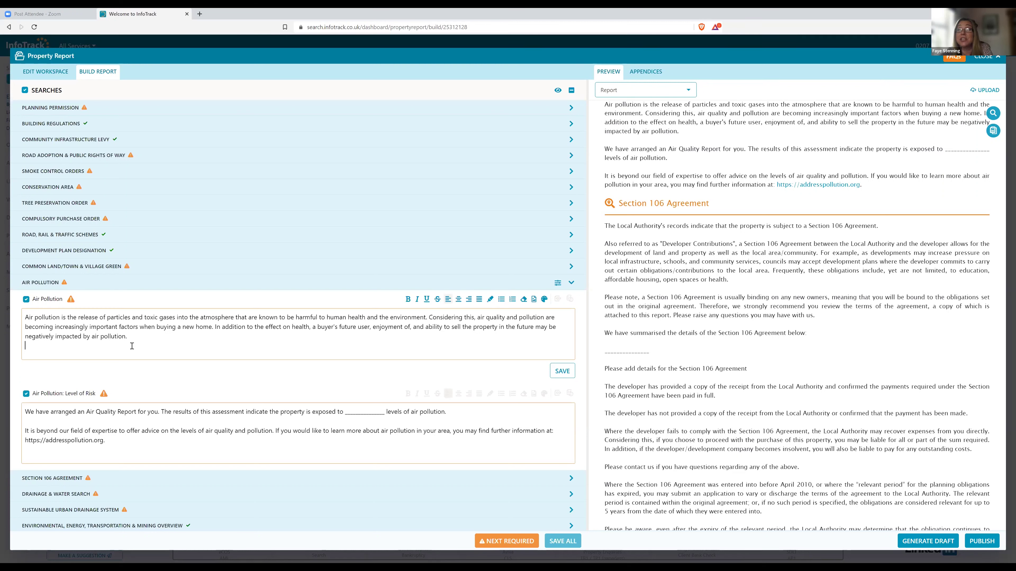
{"action": "left_click", "coordinate": [132, 346]}
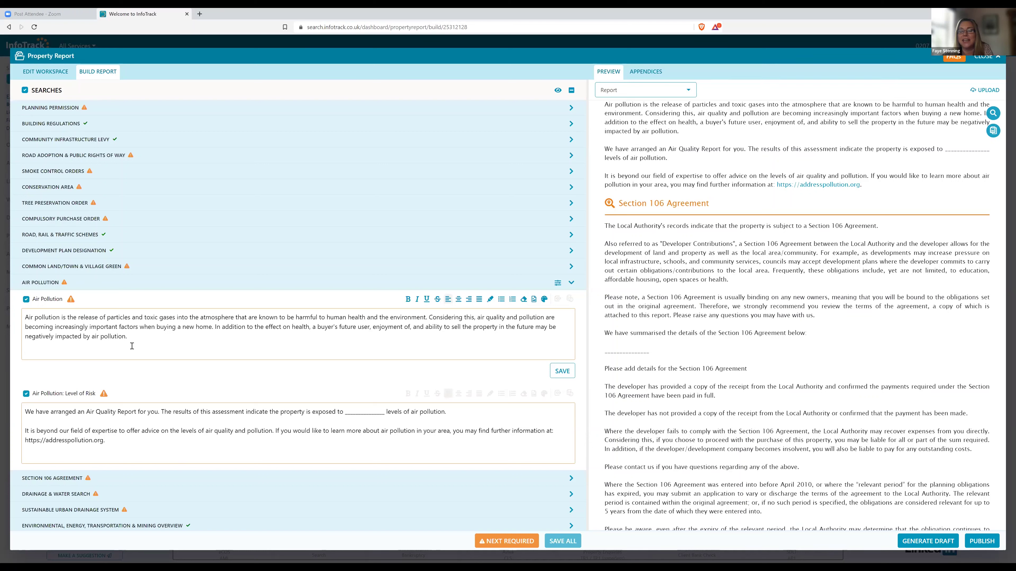
{"action": "left_click", "coordinate": [132, 346]}
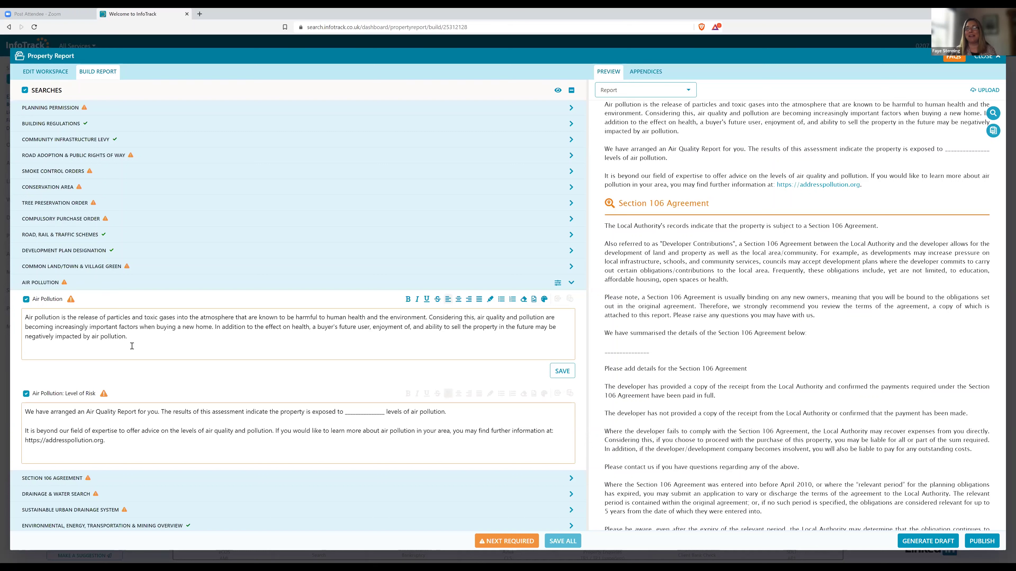